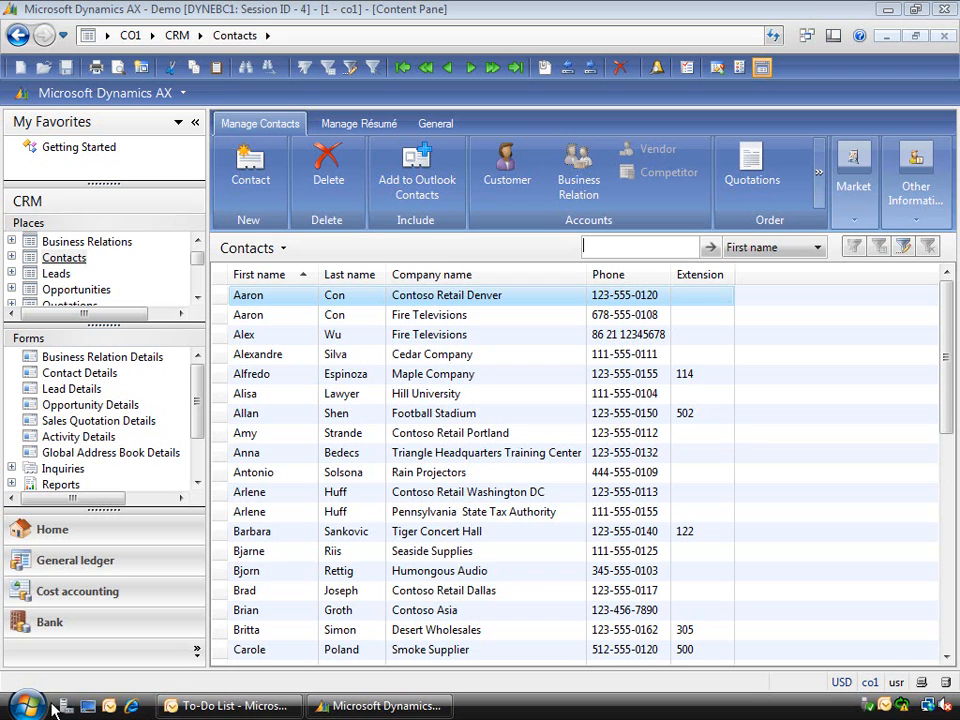
Step: Examine the full list of installed programs for Microsoft Virtual PC, Windows Mobile Device Center and Windows Mobile 6 SDK
left_click(29, 708)
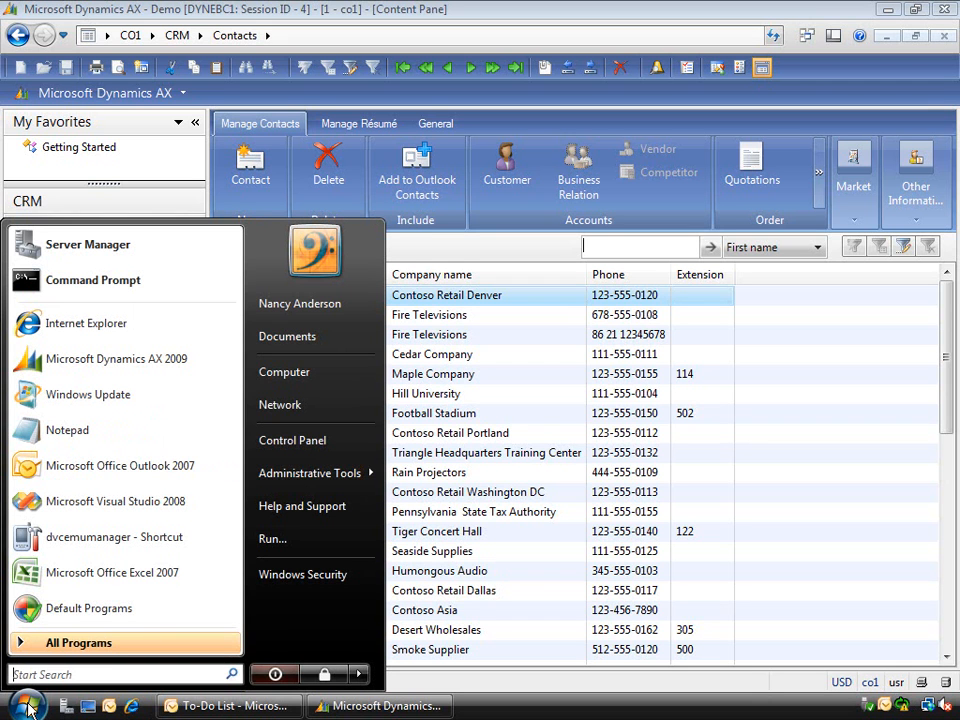
left_click(55, 655)
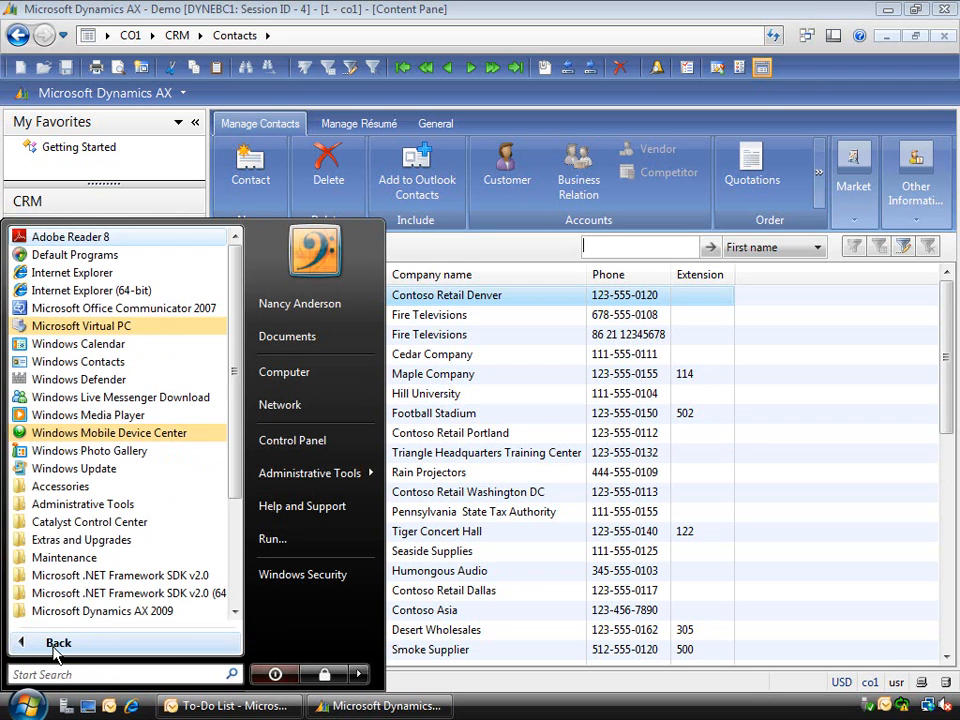
left_click_drag(239, 487, 229, 606)
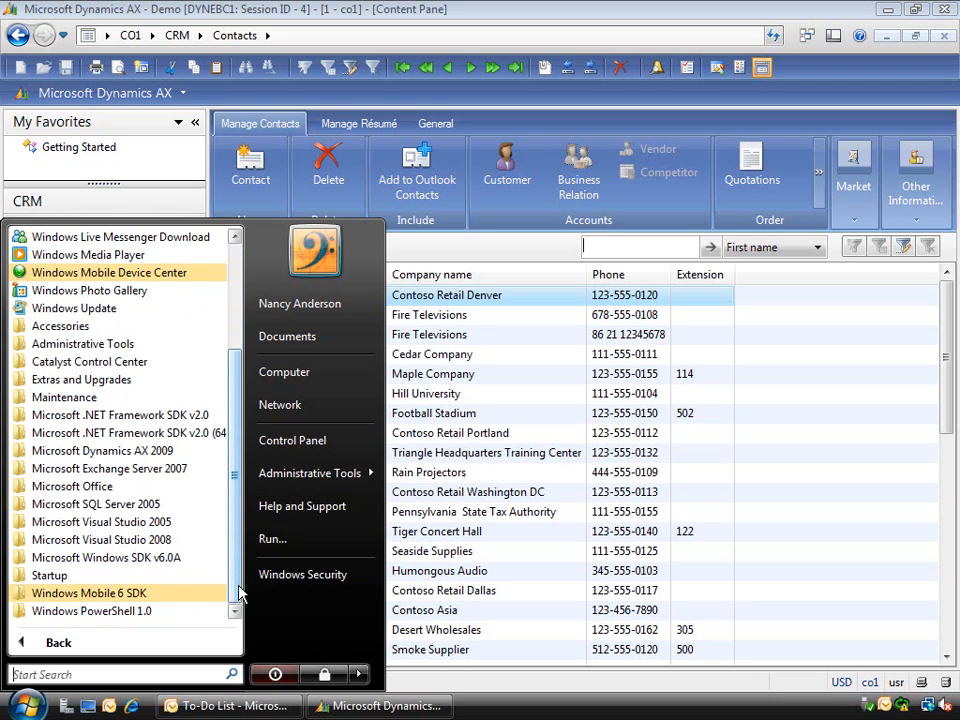
scroll(230, 590, "up", 2)
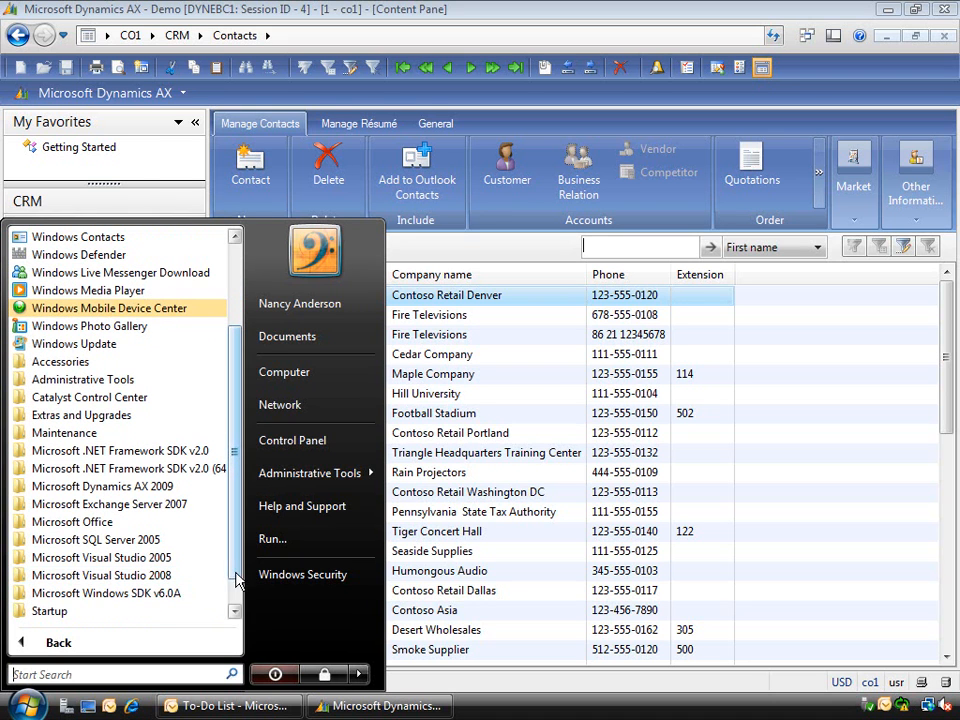
scroll(237, 577, "down", 2)
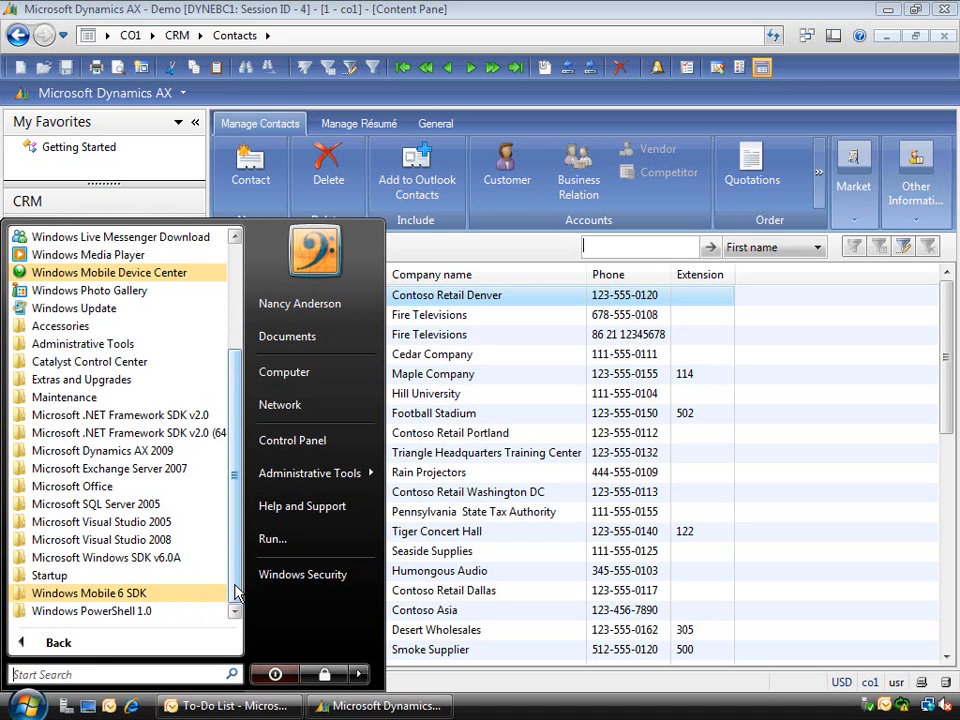
left_click_drag(235, 590, 230, 500)
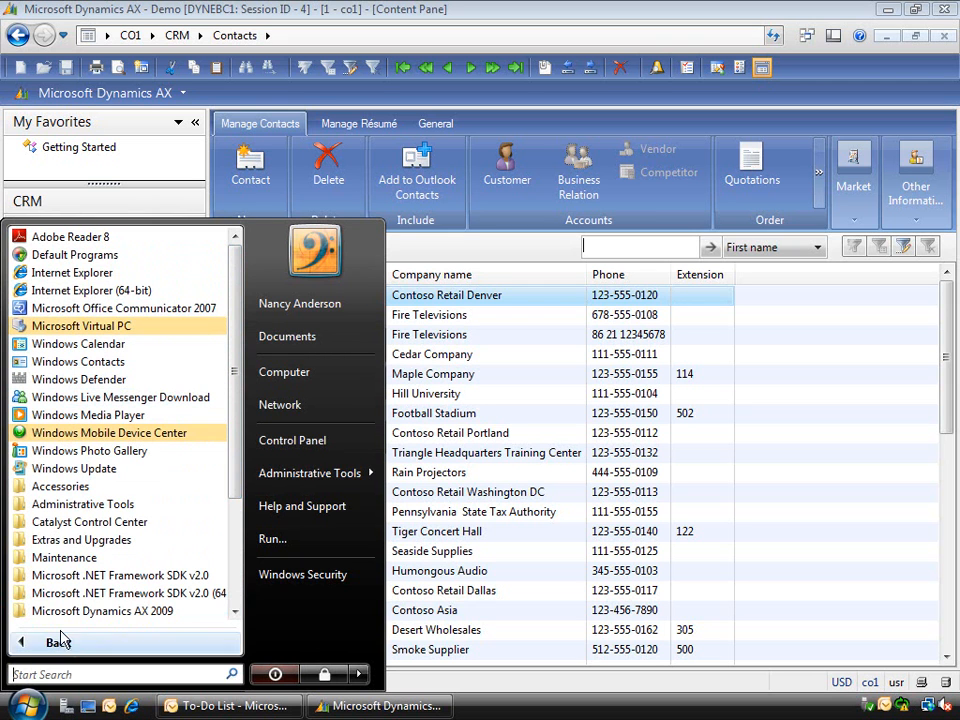
Step: Open a maximized Windows Explorer window and browse to C:\Program Files (x86)\Microsoft Device Emulator\1.0
right_click(30, 707)
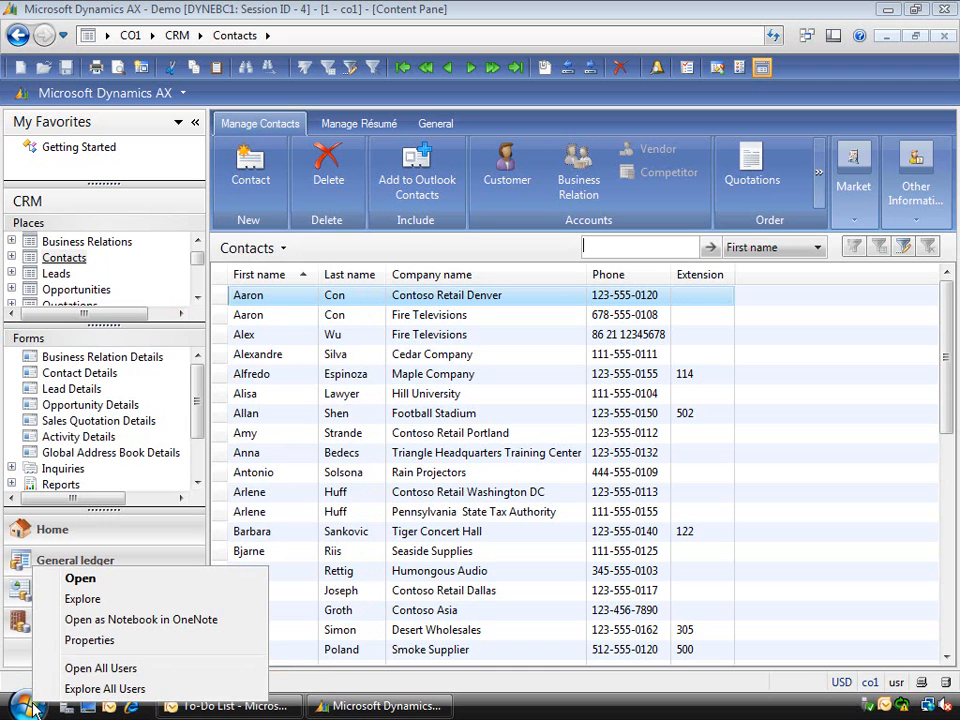
left_click(80, 601)
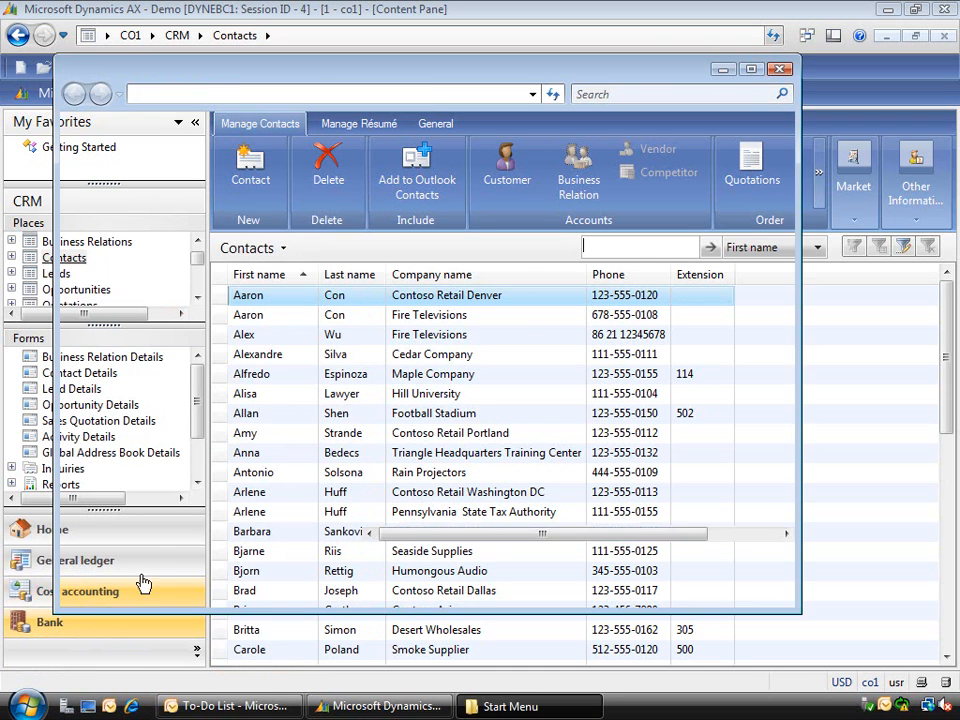
double_click(315, 77)
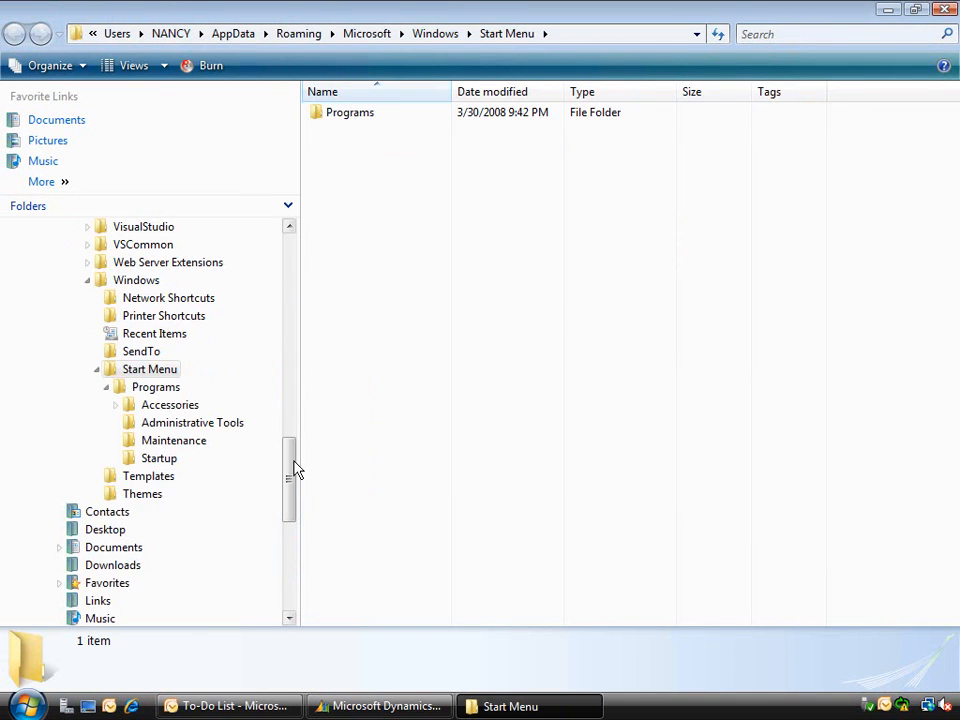
scroll(295, 350, "up", 10)
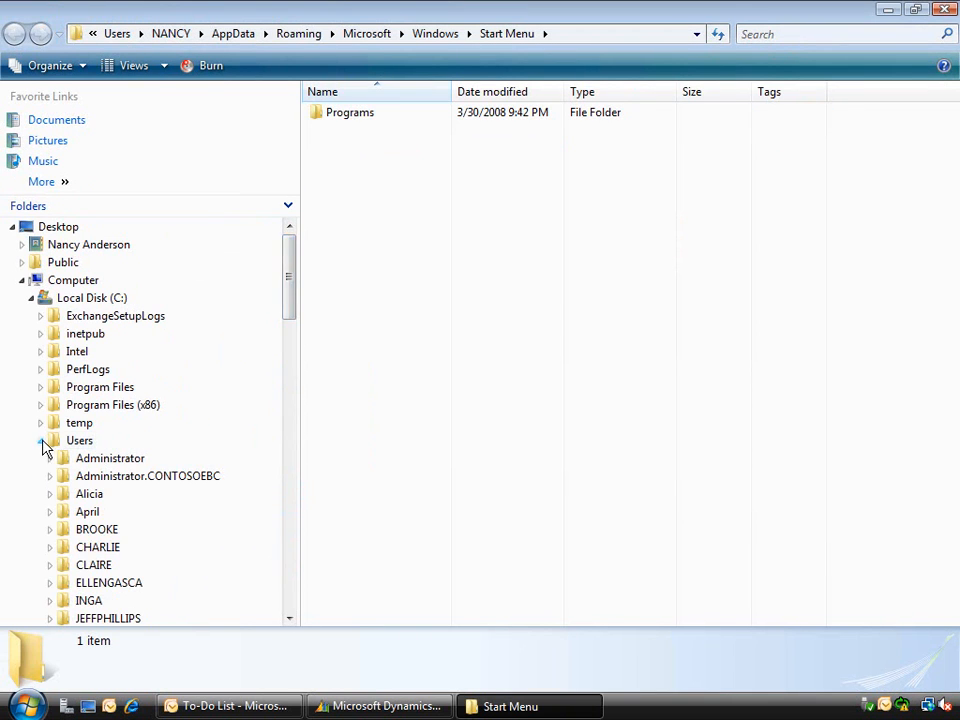
left_click(41, 441)
left_click(41, 405)
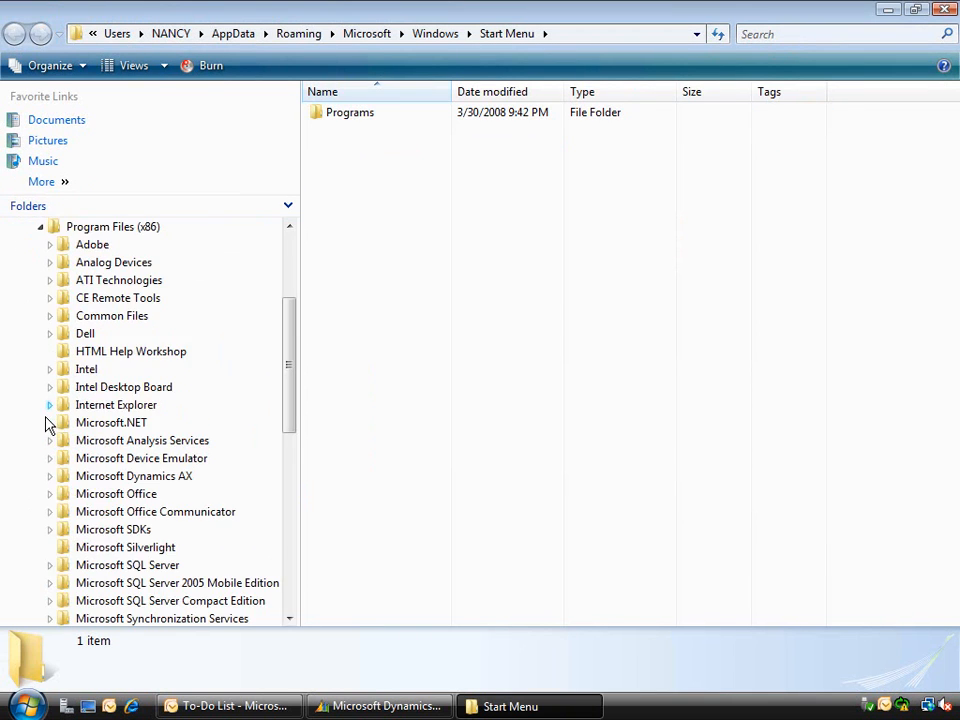
left_click(49, 458)
left_click(59, 477)
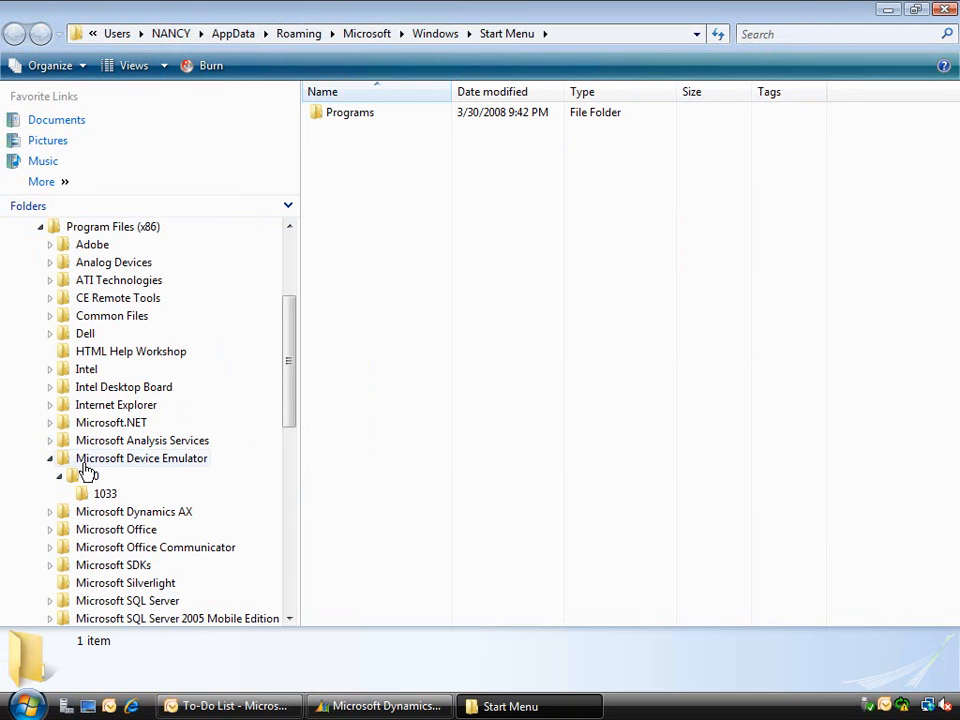
left_click(90, 476)
Step: Check the desktop shortcut and Visual Studio 2008 as other ways to start Device Emulator Manager, closing Visual Studio again
left_click(88, 707)
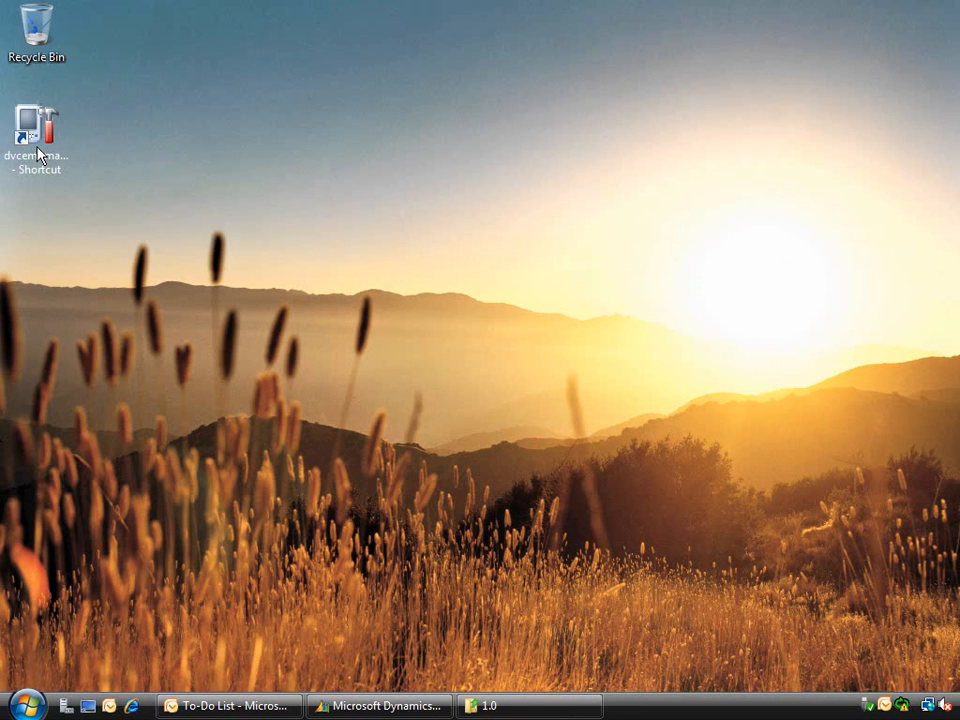
left_click(478, 706)
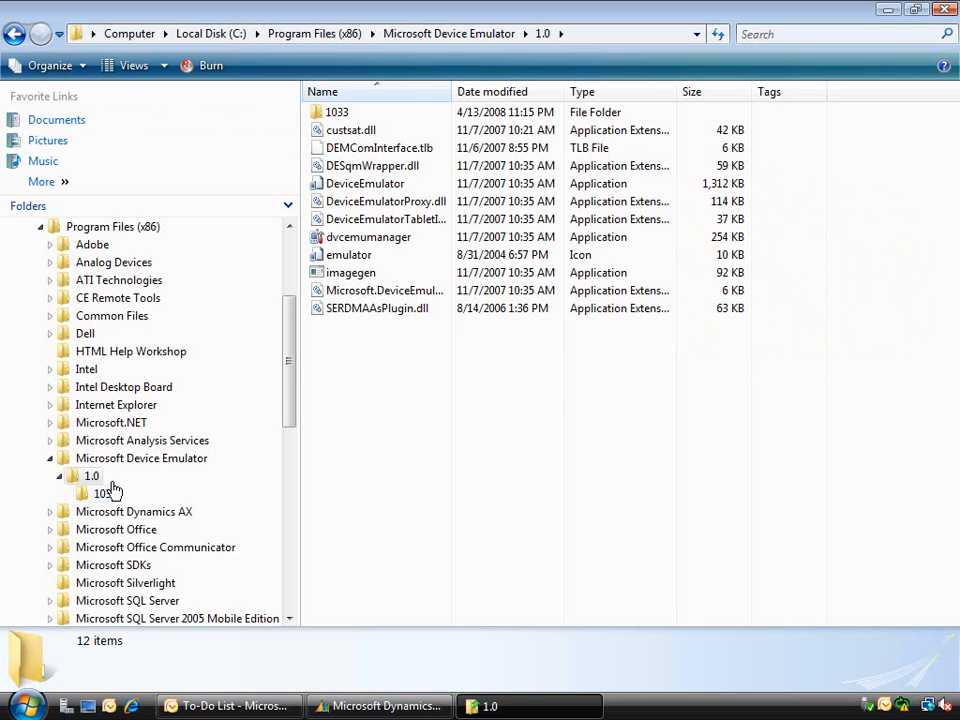
left_click(32, 700)
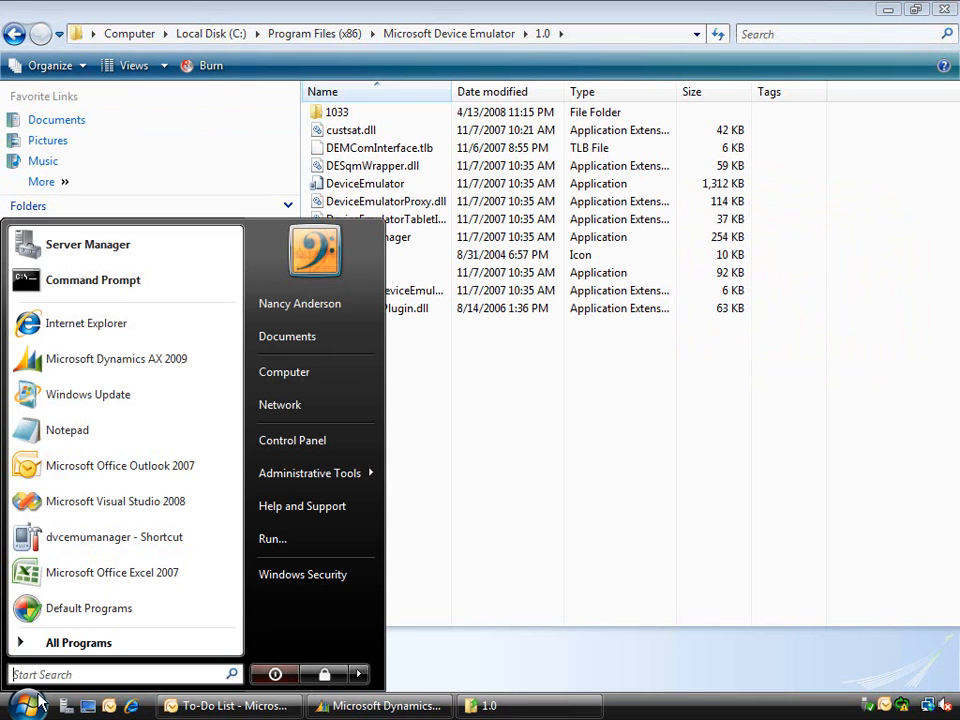
left_click(92, 502)
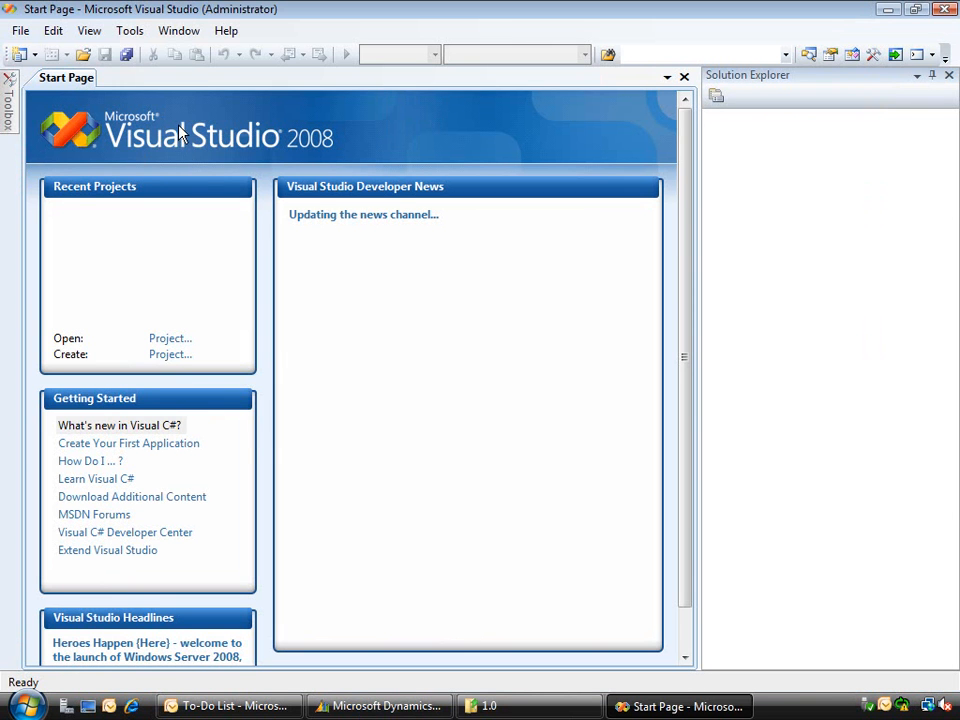
left_click(131, 33)
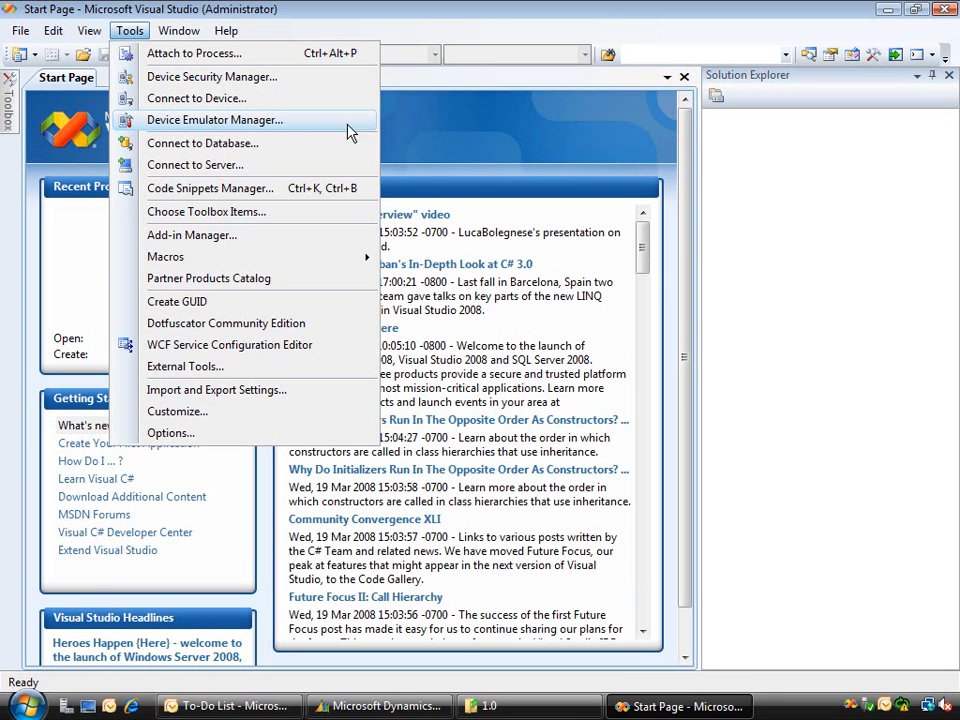
left_click(943, 10)
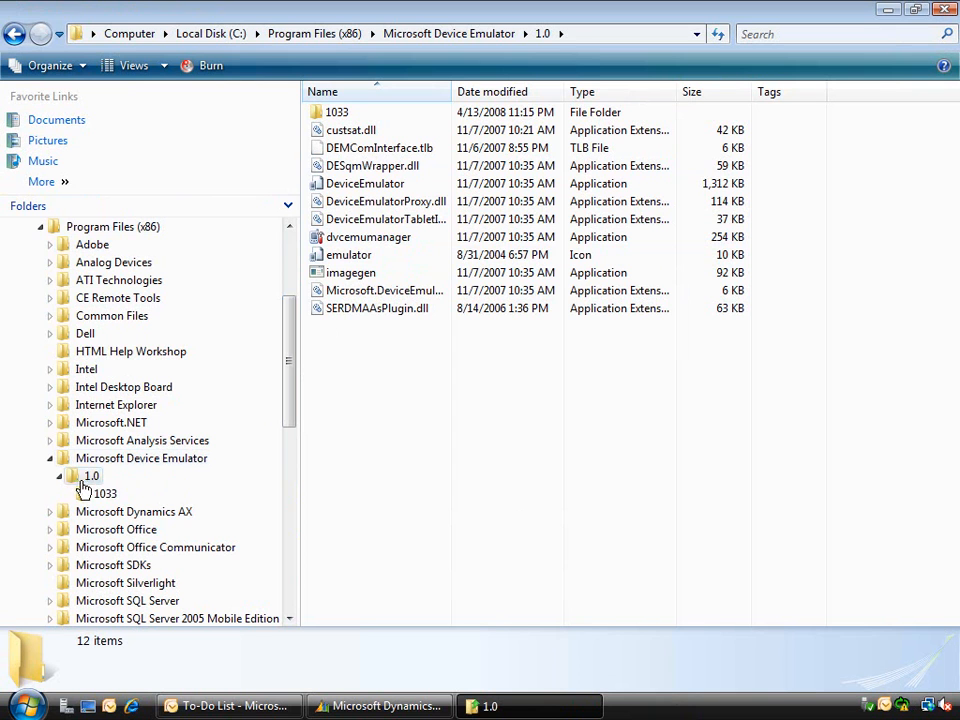
Step: Launch dvcemumanager from the 1.0 folder and connect the Windows Mobile 6 Professional Emulator
double_click(350, 244)
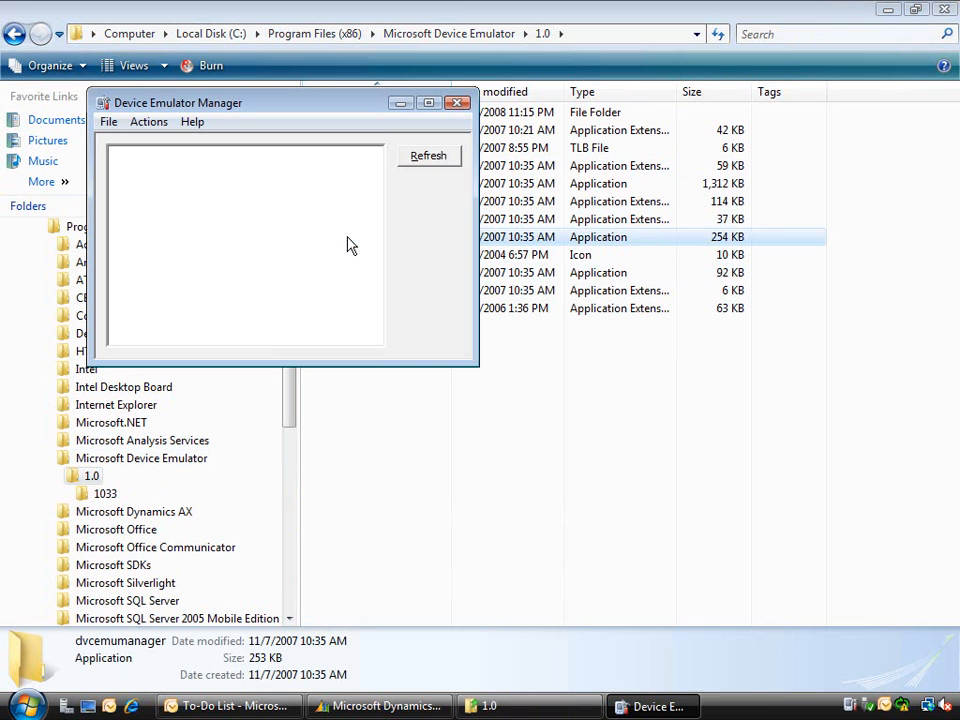
left_click_drag(476, 369, 589, 543)
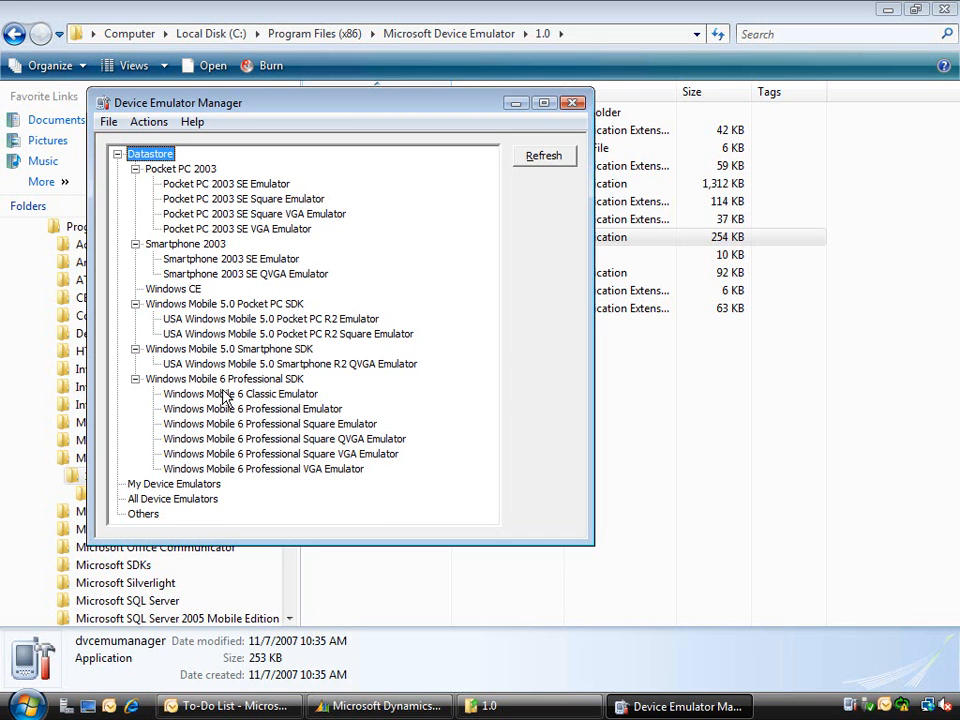
left_click(278, 441)
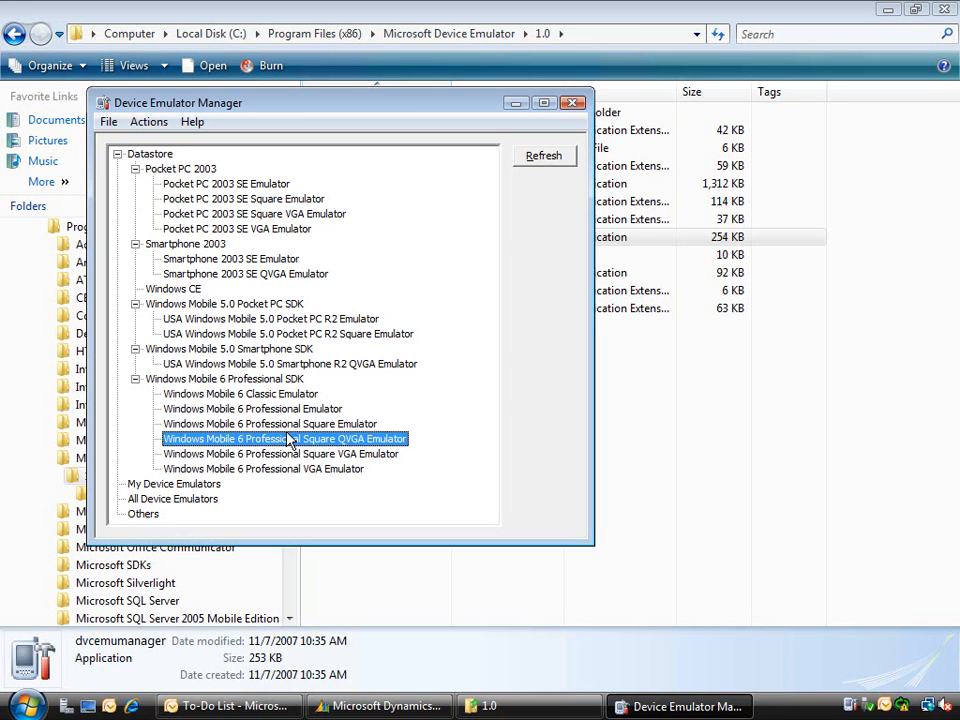
left_click(289, 410)
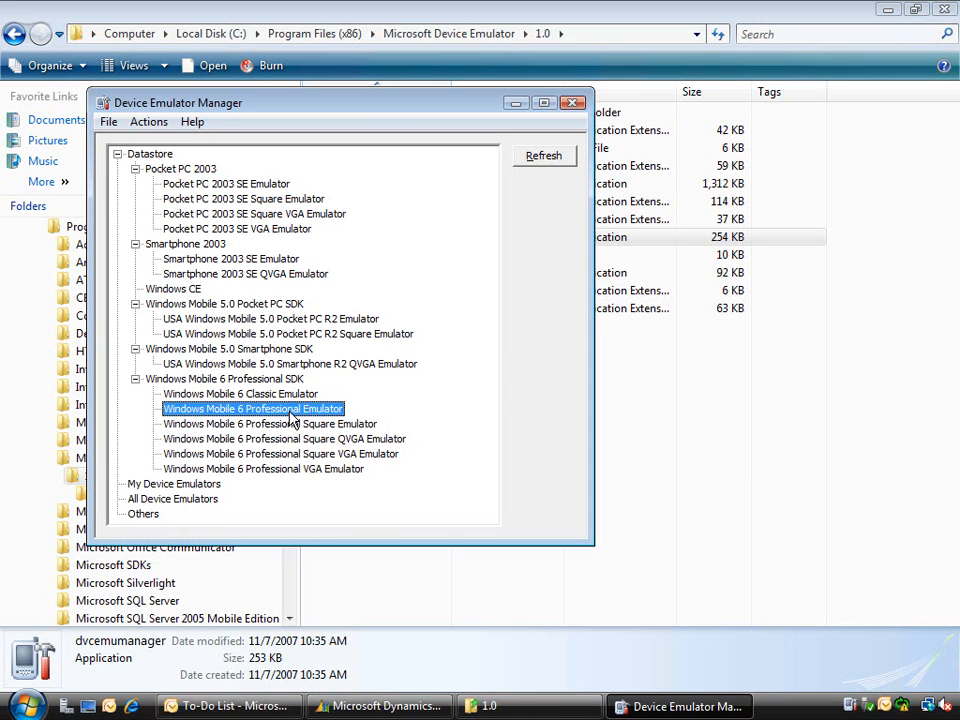
right_click(290, 416)
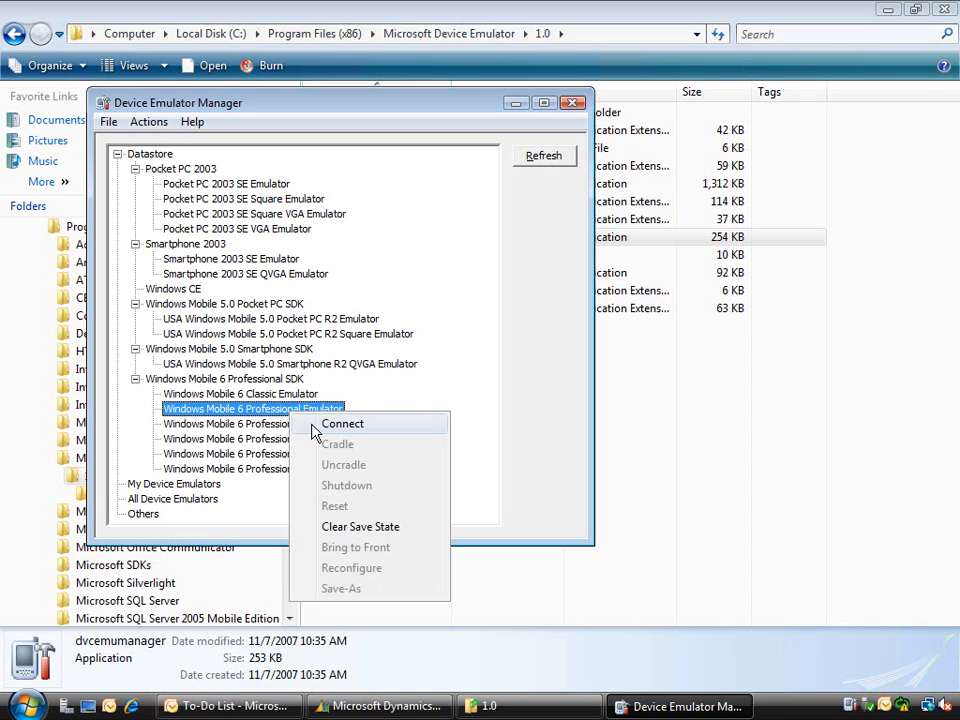
left_click(315, 428)
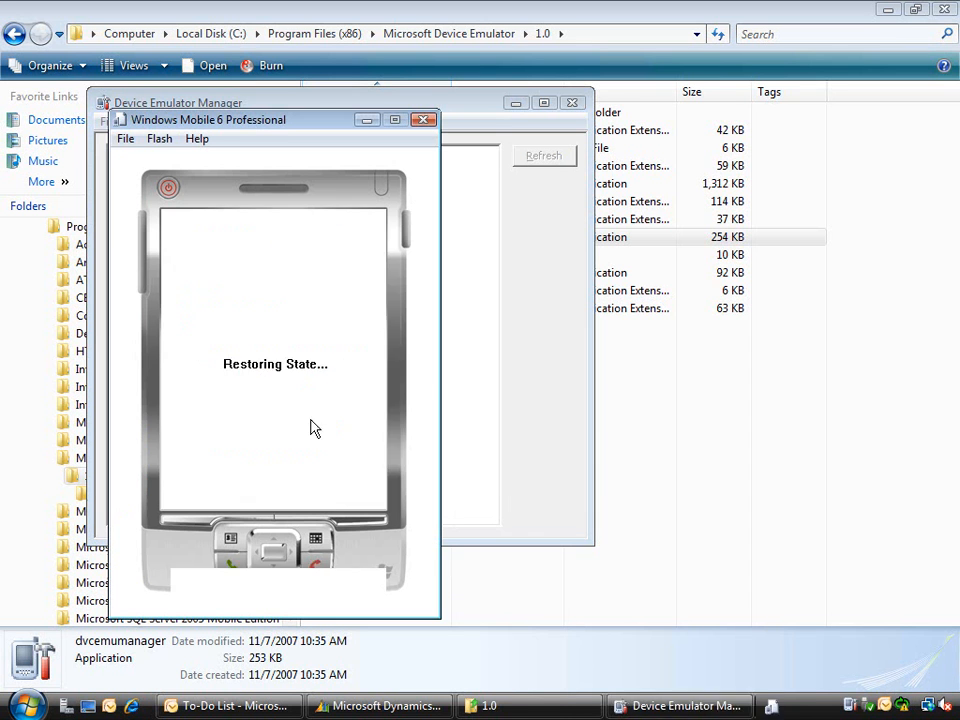
left_click_drag(278, 128, 754, 111)
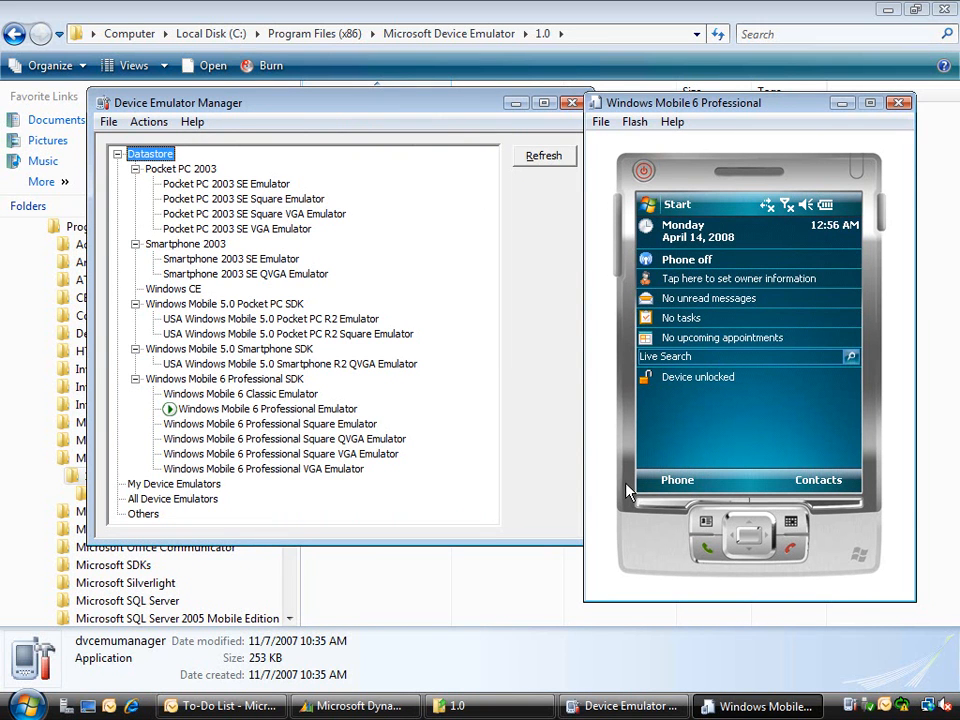
Step: Enable the emulator's NE2000 PCMCIA network adapter and bind it to the Intel(R) 82566DM-2 Gigabit Network Connection
left_click(600, 122)
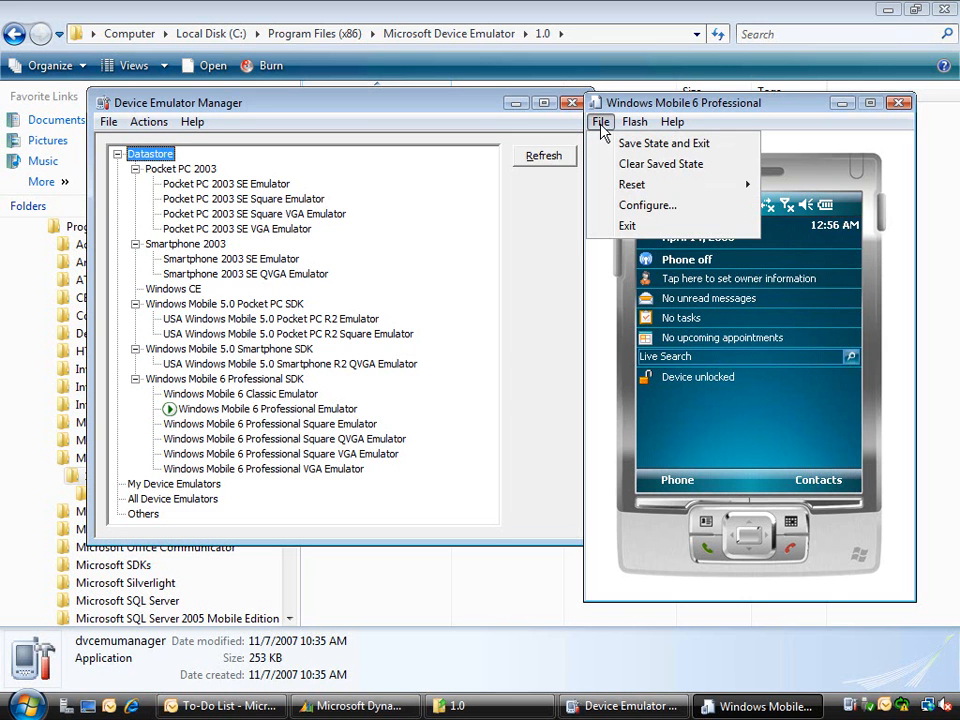
left_click(640, 205)
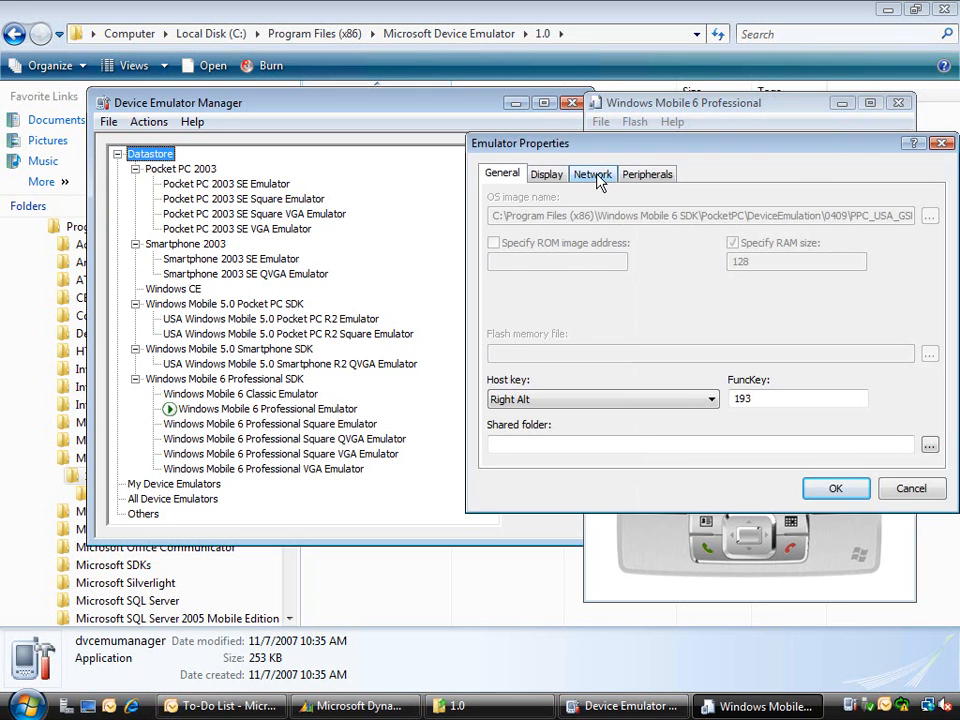
left_click(593, 175)
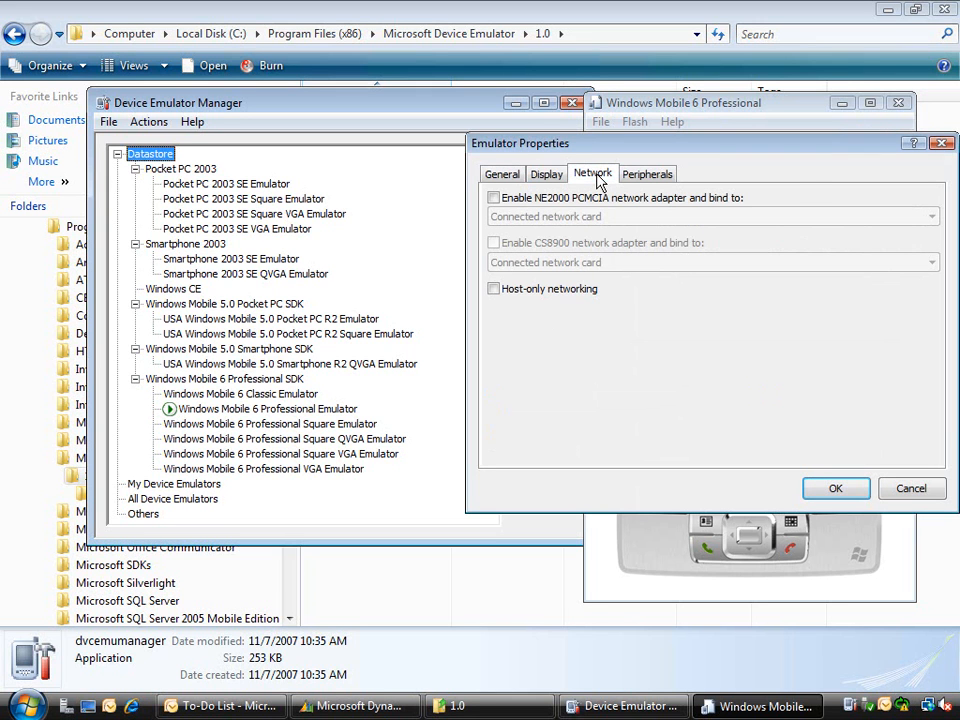
left_click(495, 203)
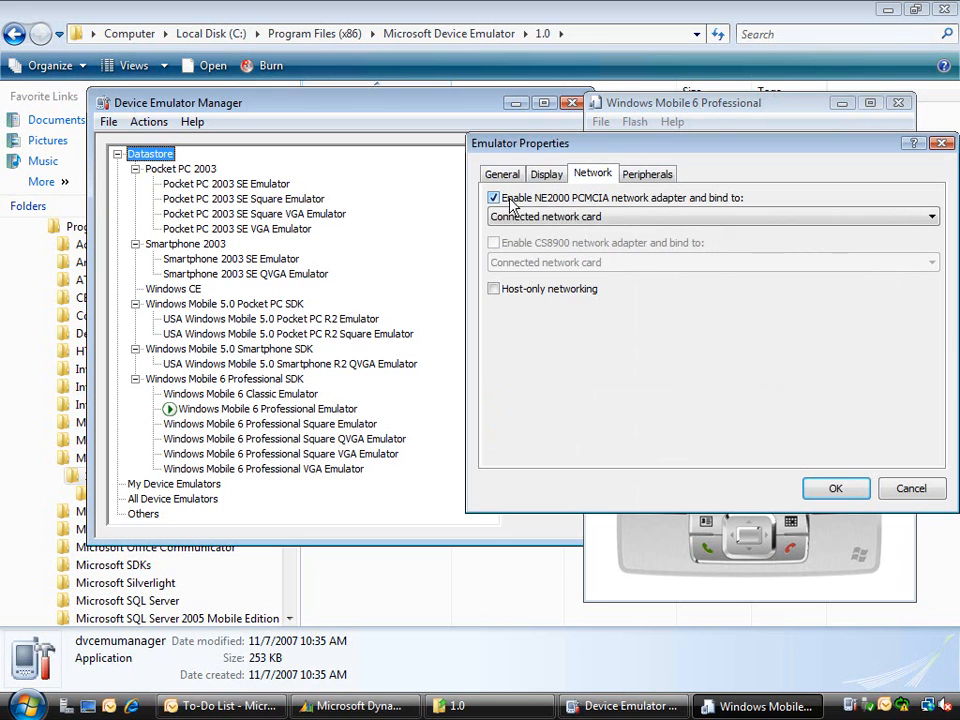
left_click(530, 218)
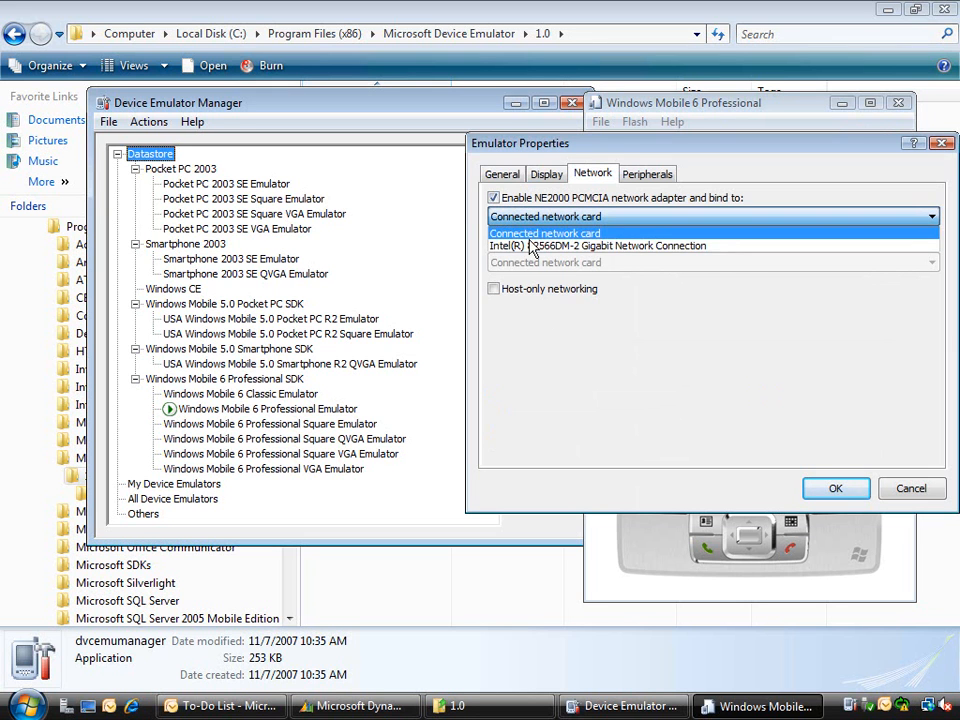
left_click(562, 246)
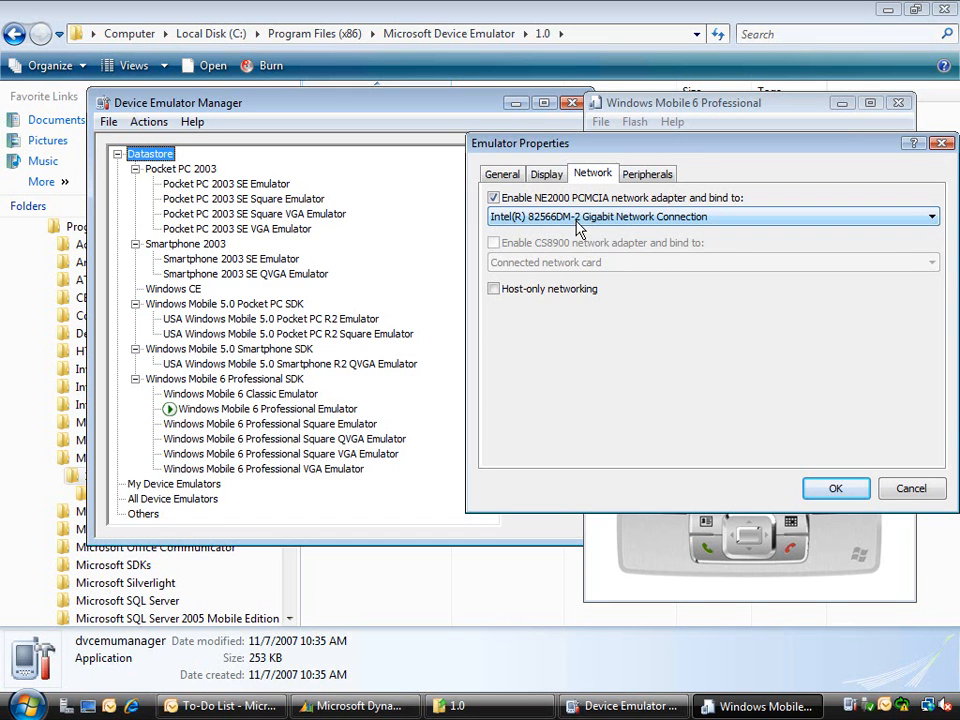
left_click(840, 488)
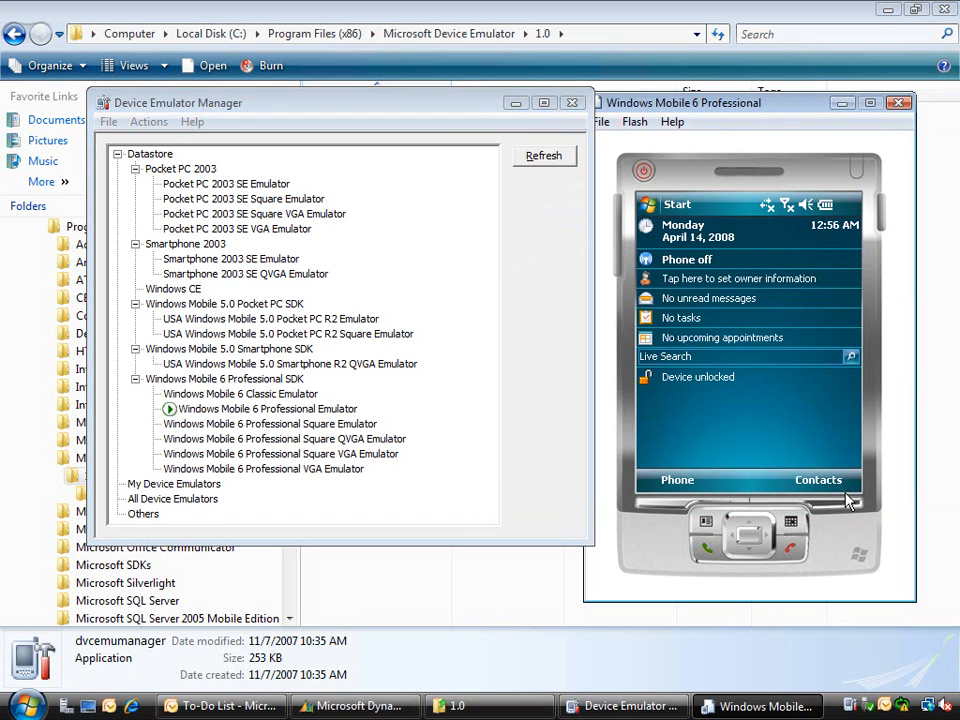
Step: Cradle the running Windows Mobile 6 Professional Emulator in Device Emulator Manager
left_click(324, 410)
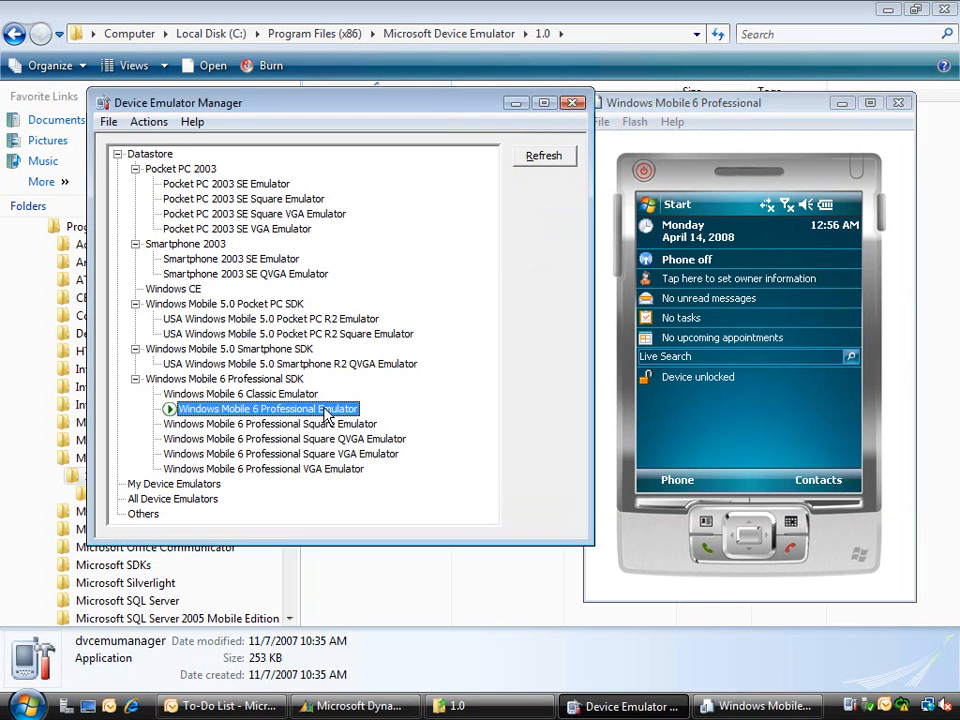
right_click(324, 410)
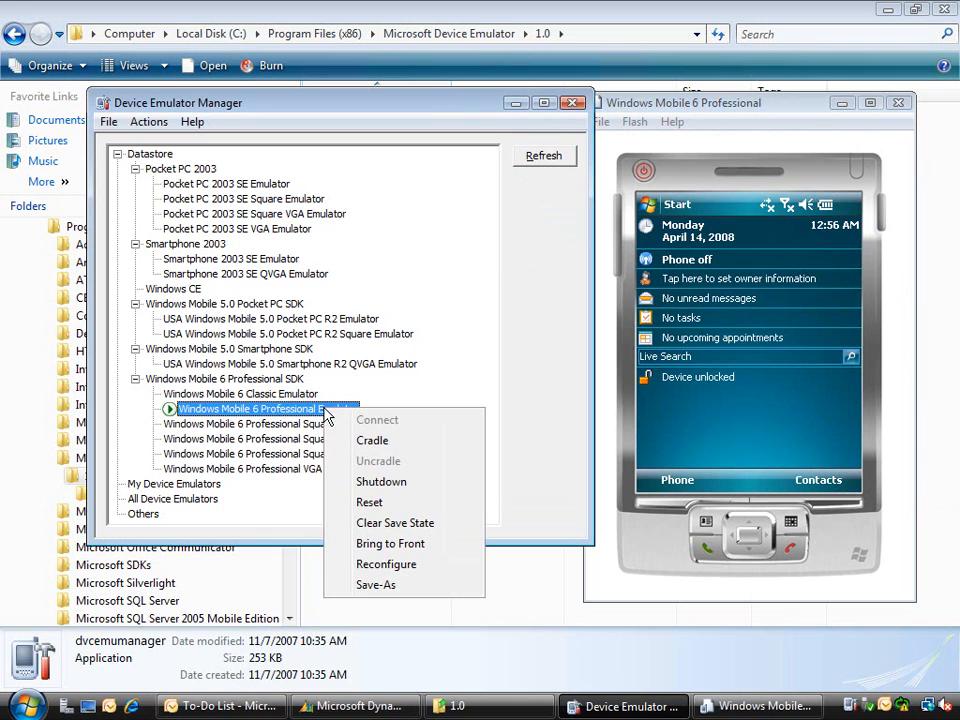
left_click(362, 444)
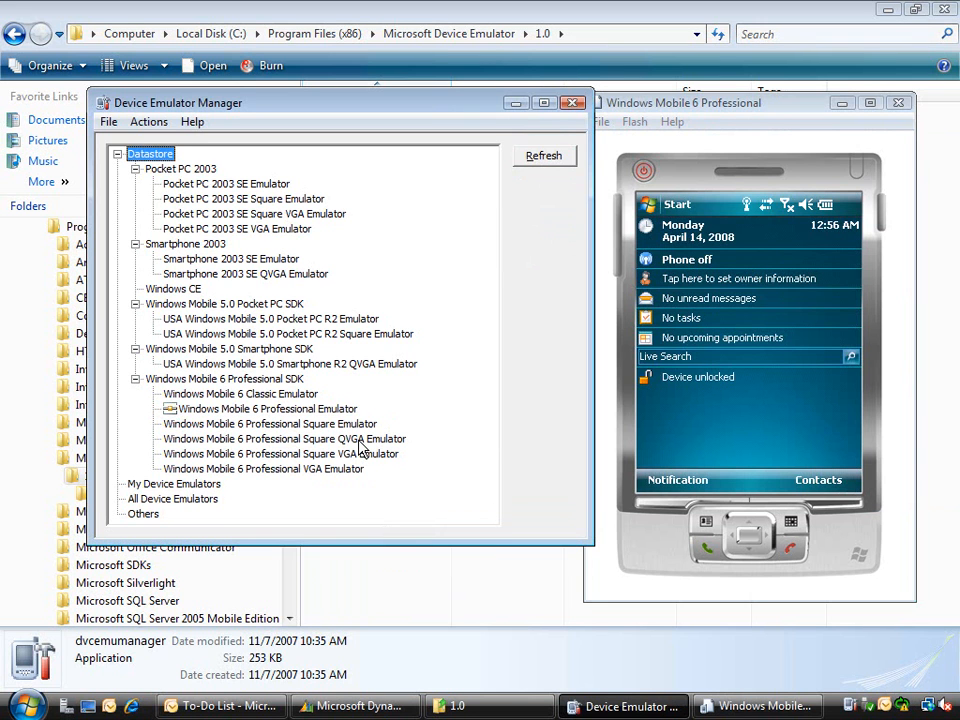
Step: Narrow the Device Emulator Manager window and shift the emulator window closer so the two stand side by side
left_click(318, 413)
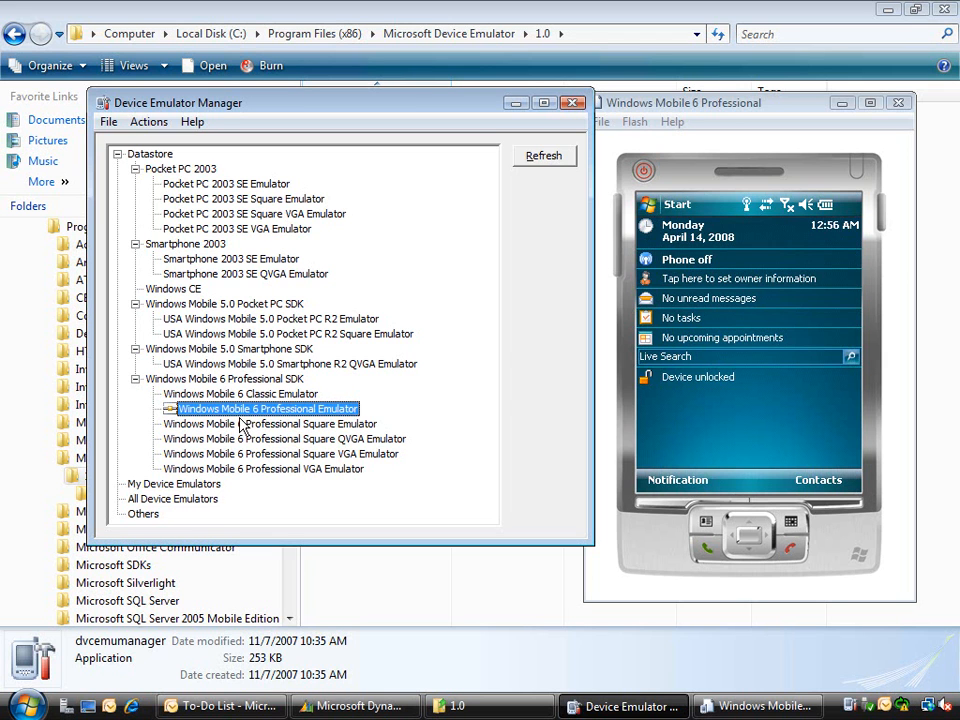
left_click_drag(588, 540, 548, 551)
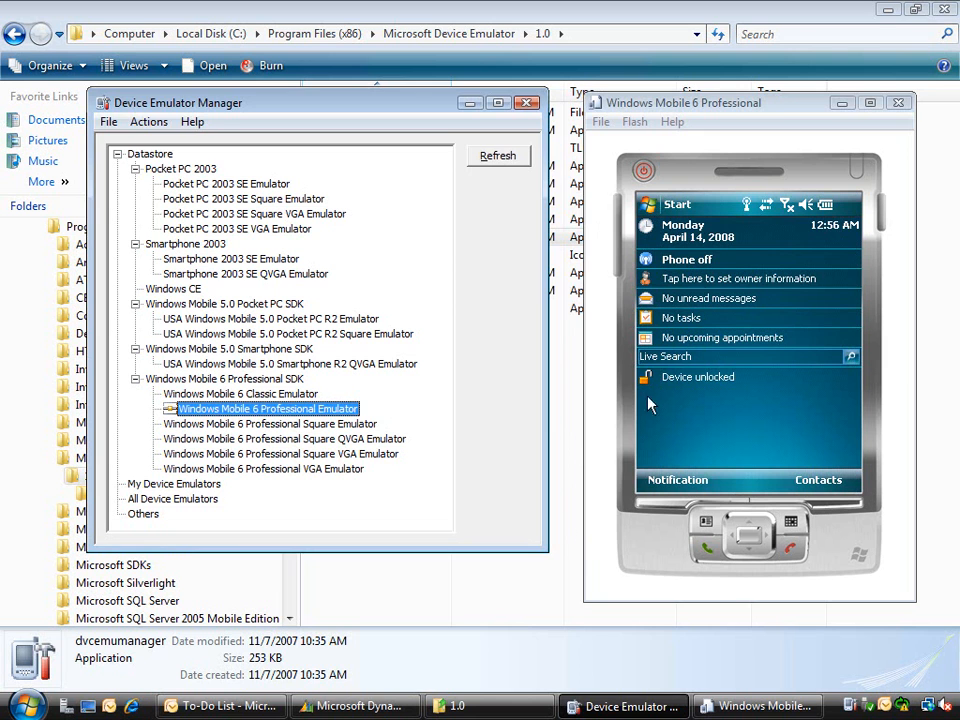
left_click_drag(770, 108, 758, 108)
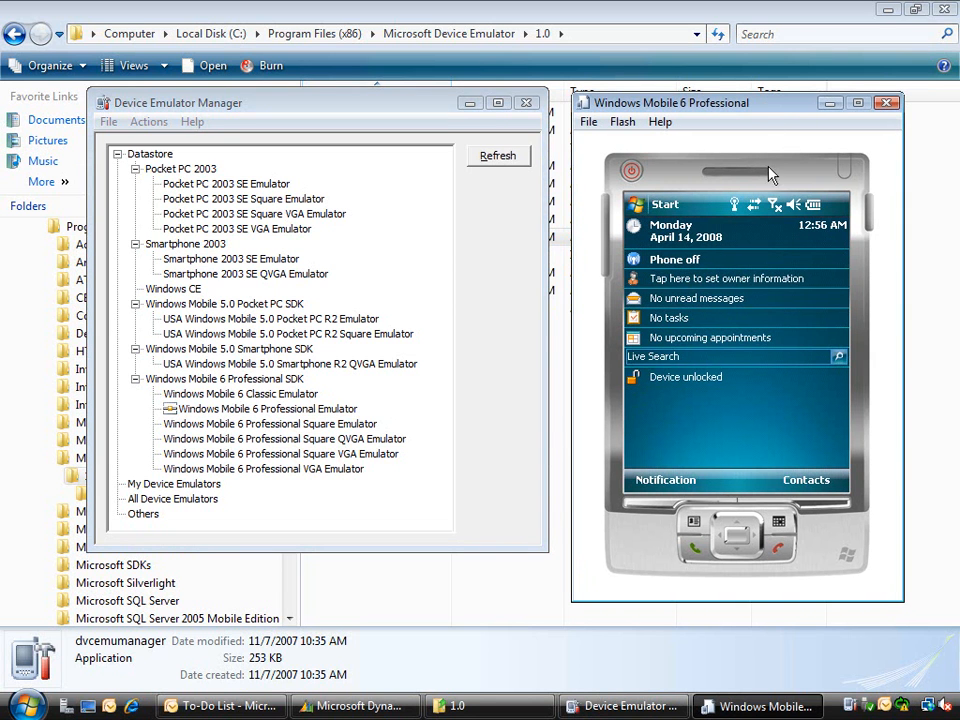
Step: Open ActiveSync from the emulator's programs and start setting up the device to sync with an Exchange Server
left_click(636, 206)
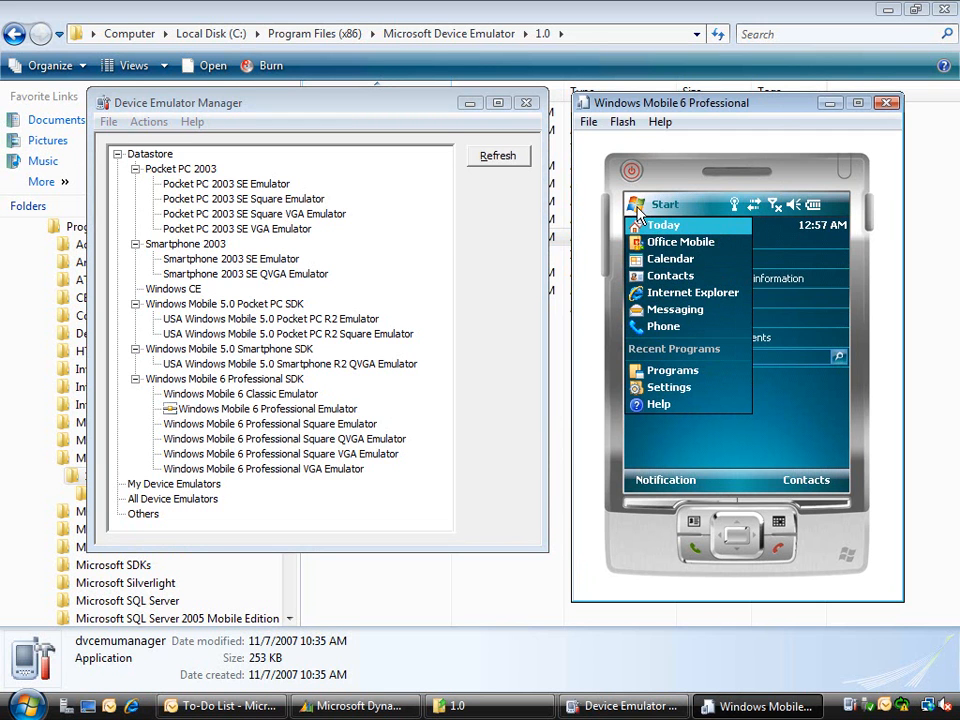
left_click(665, 371)
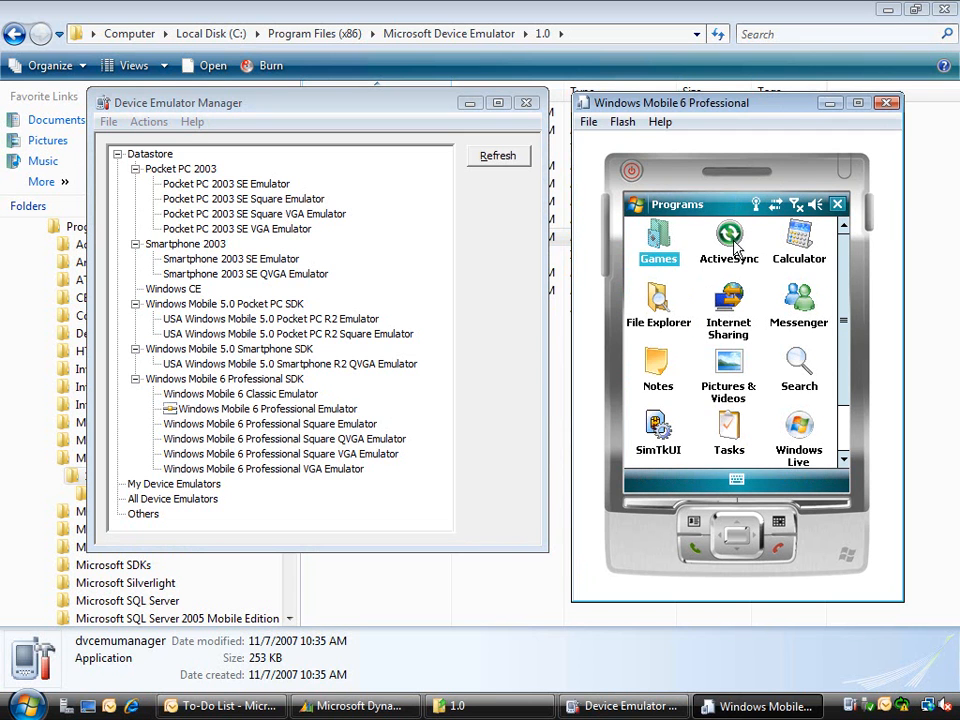
left_click(732, 245)
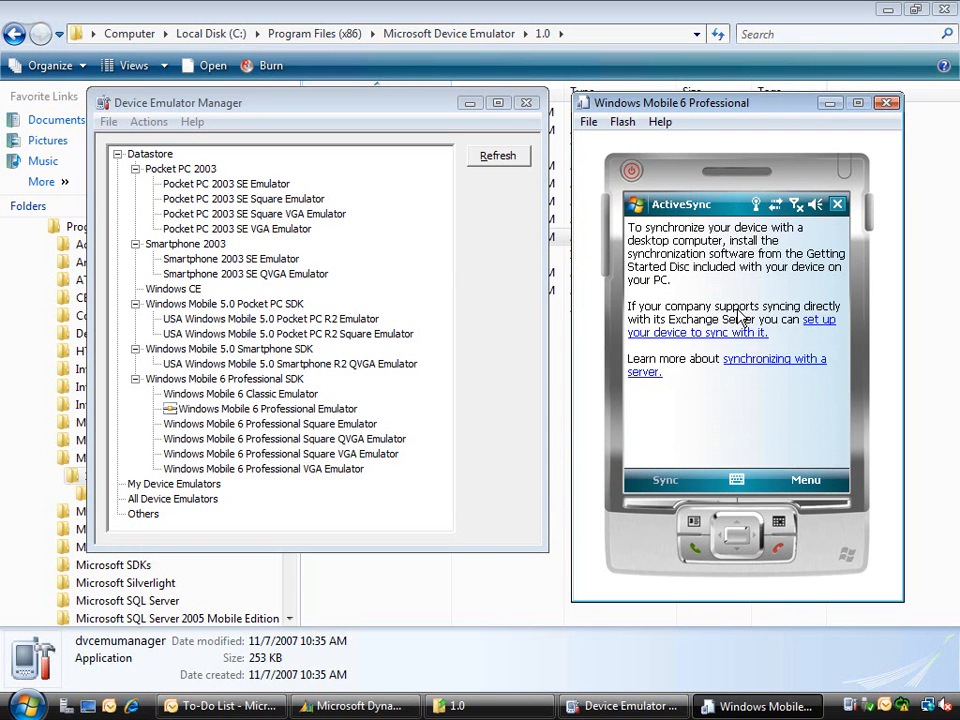
left_click(815, 325)
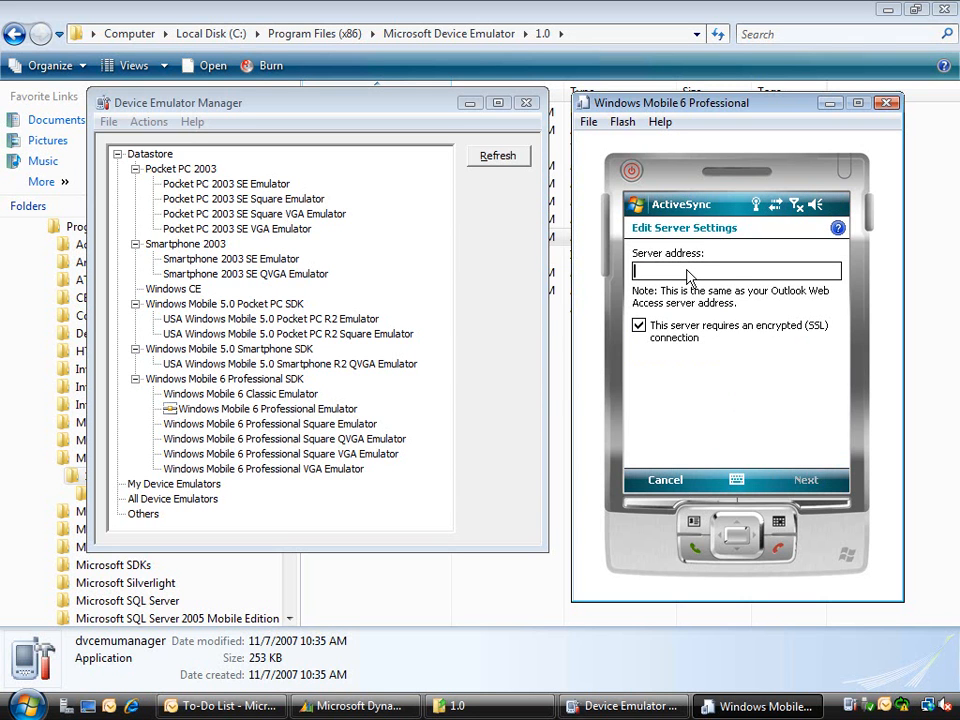
Step: Set the server address to DYNEBC2, turn off the encrypted (SSL) connection requirement, and continue to the credentials page
type("DYNEBC2")
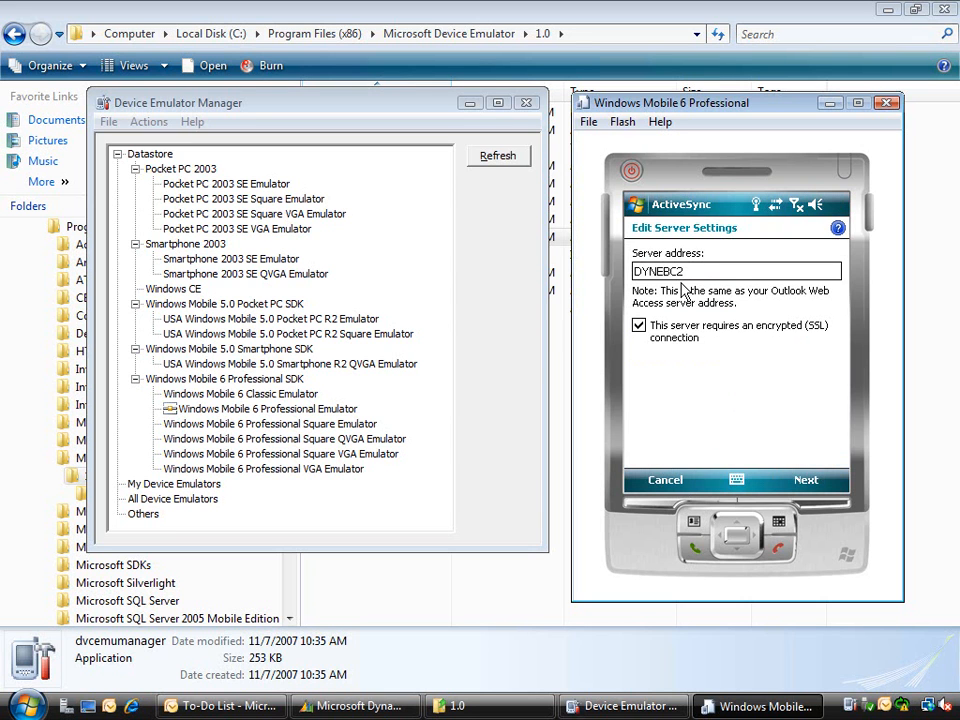
left_click(640, 328)
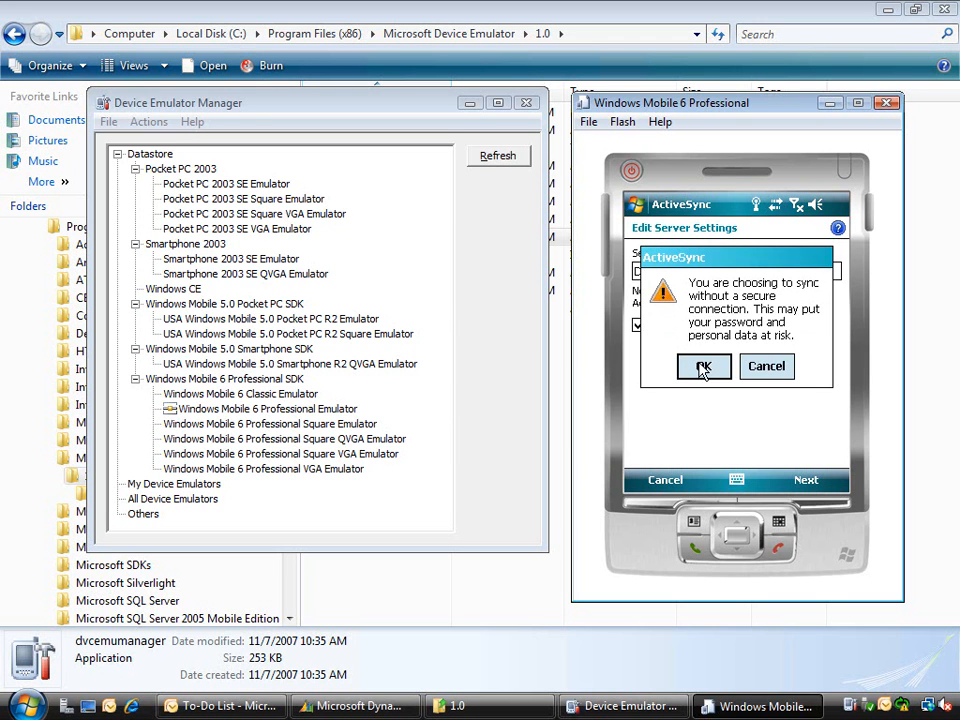
left_click(700, 364)
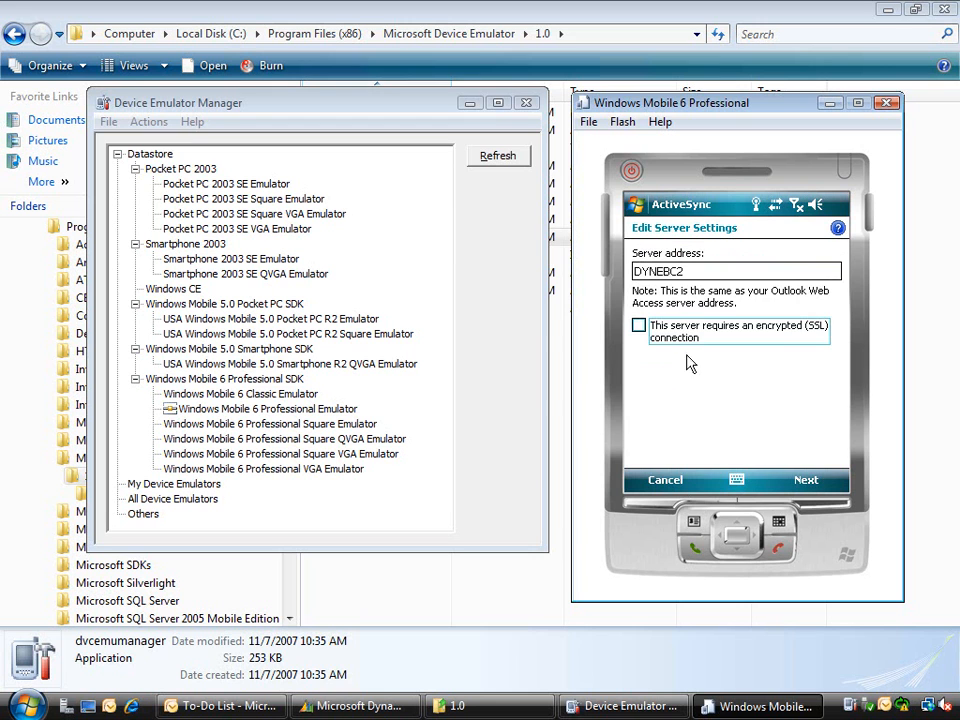
left_click(808, 484)
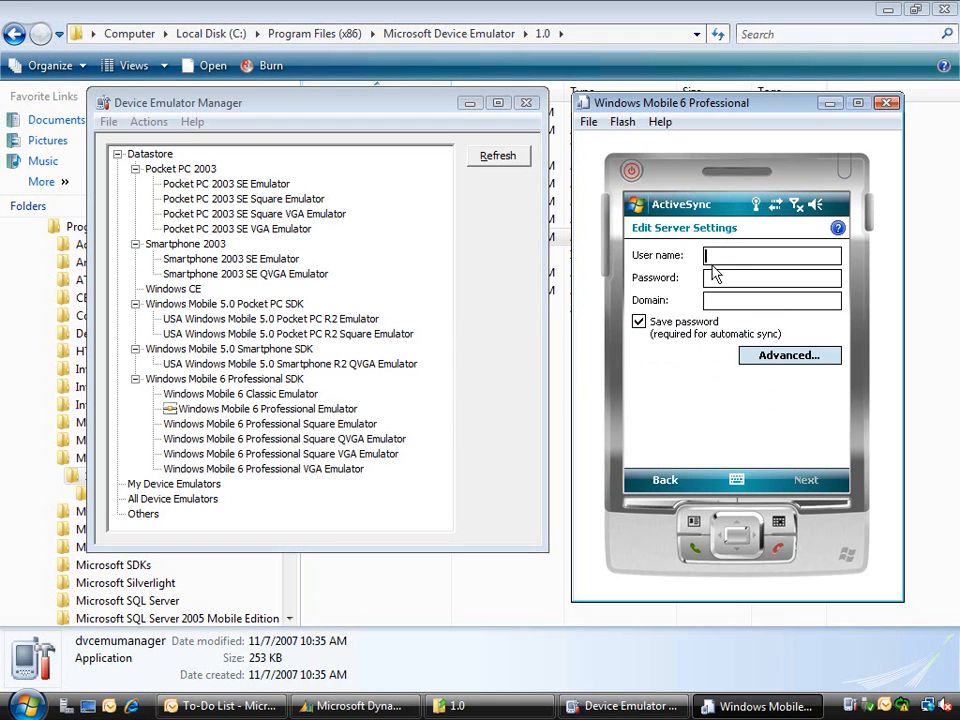
Step: Enter the account's user name and password with the domain CONTOSOEBC, keeping the password saved, and continue to the data selection
type("NANC**")
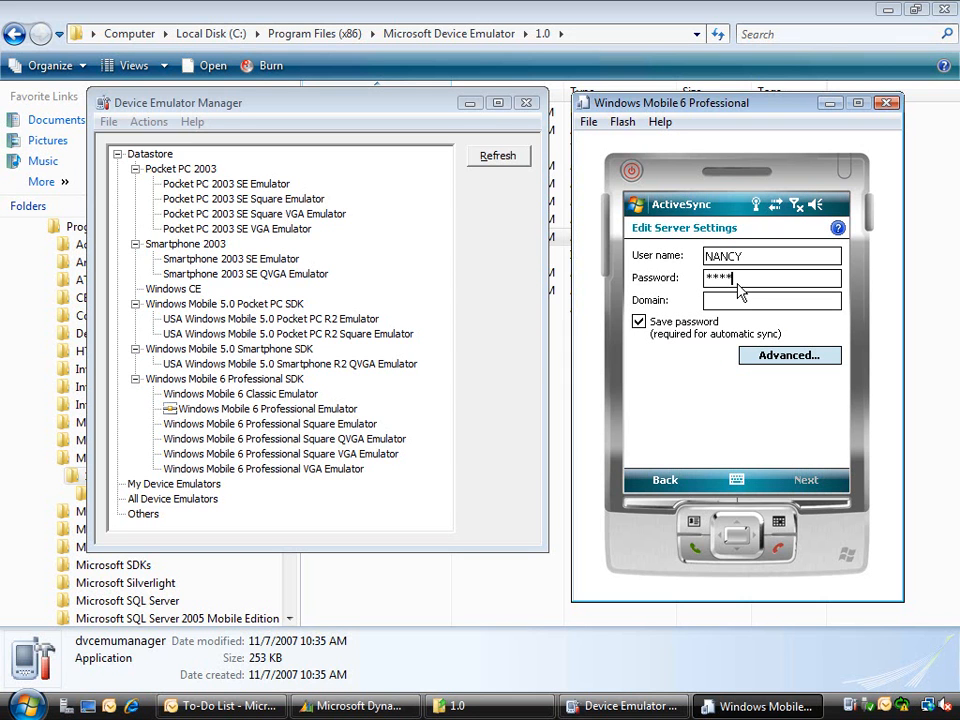
type("***")
left_click(736, 304)
type("CON")
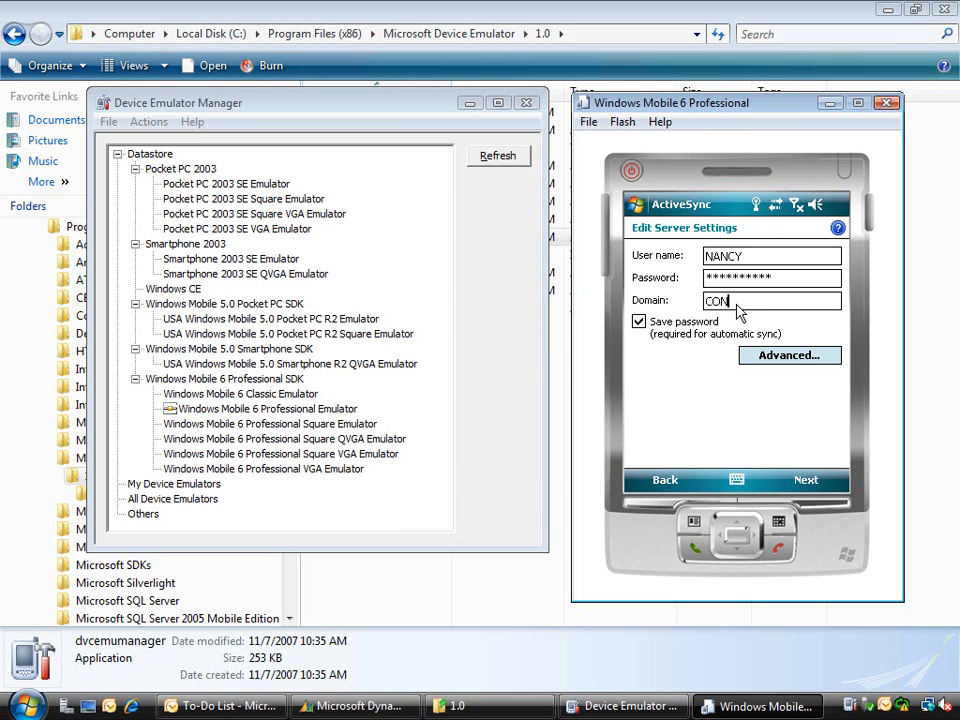
type("TOSOEBC")
left_click(805, 483)
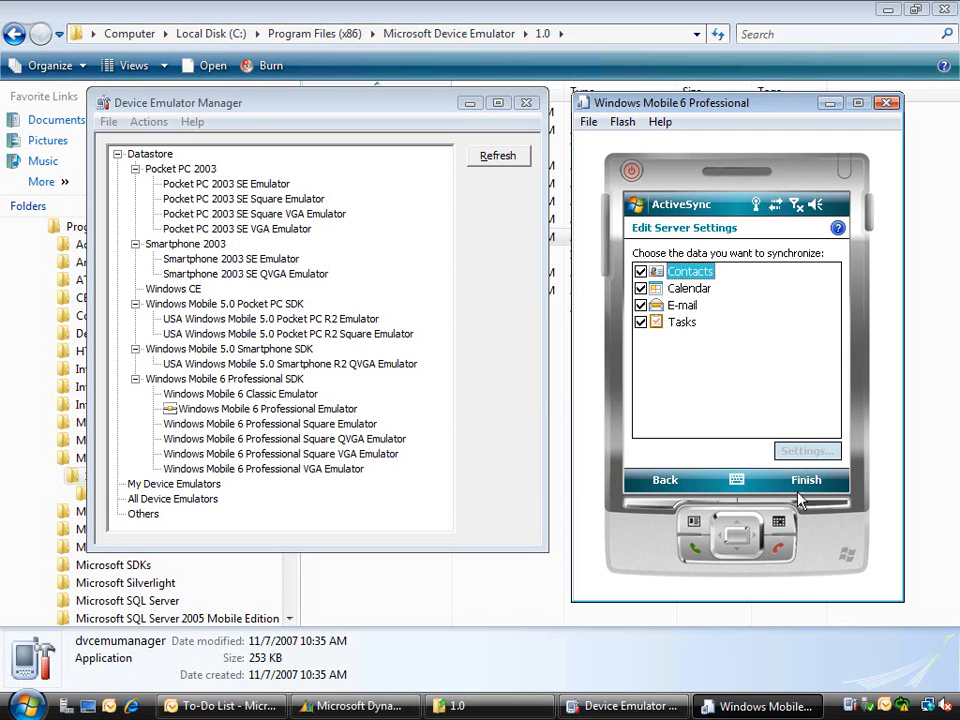
Step: Finish the setup with Contacts, Calendar, E-mail and Tasks selected for synchronization, and dismiss the new e-mail notification
left_click(783, 413)
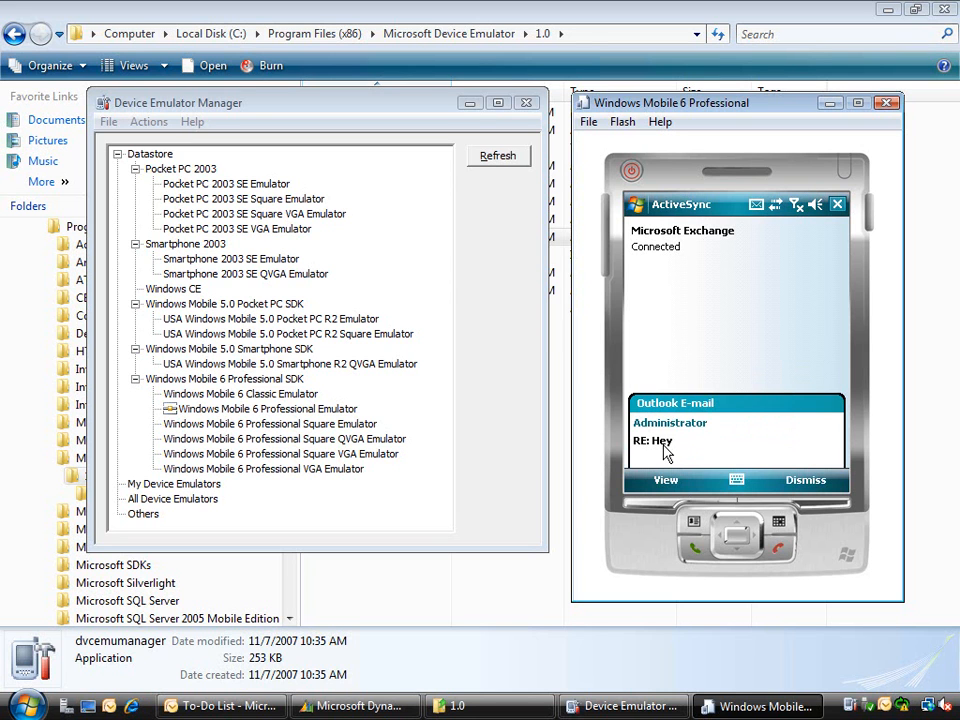
left_click(805, 482)
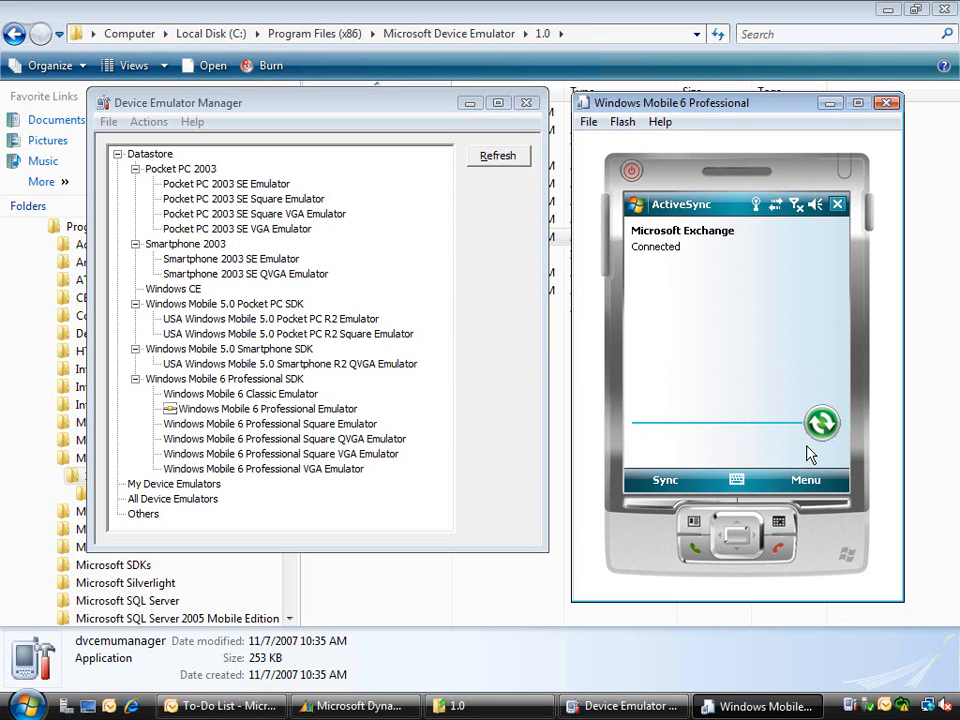
Step: Open Contacts on the emulator to check the synchronized contacts
left_click(638, 207)
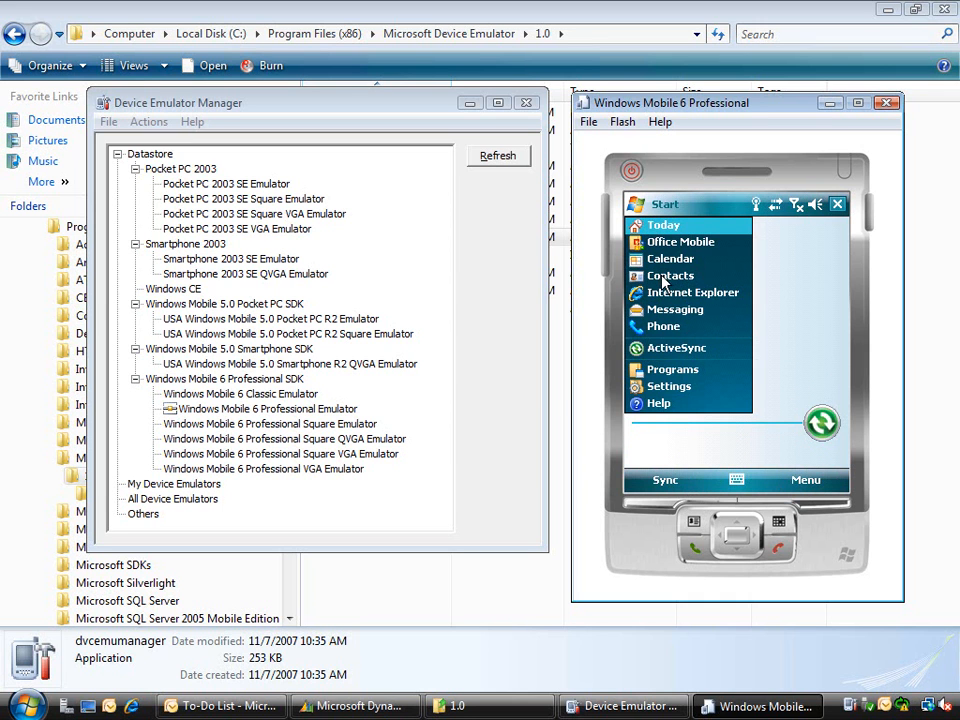
left_click(665, 280)
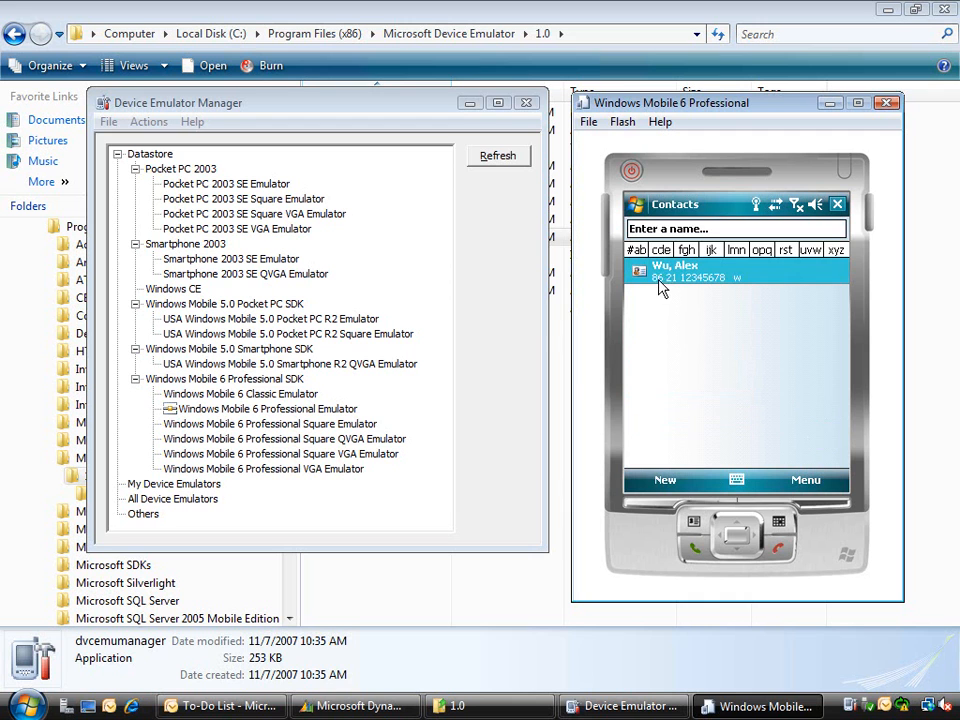